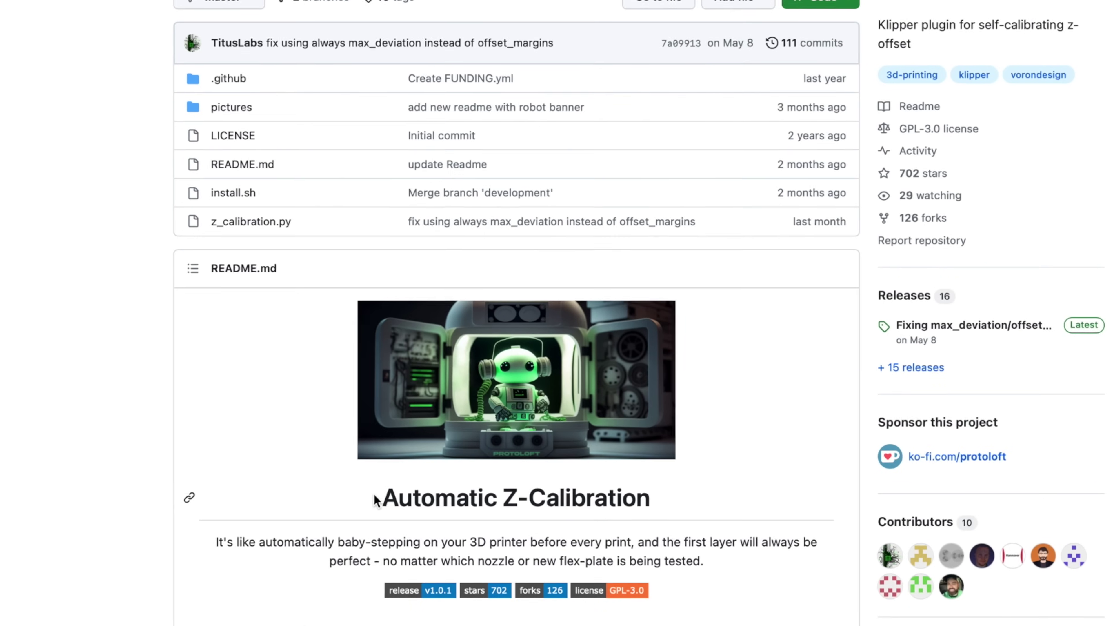
- Highlight the Automatic Z-Calibration heading on the klipper_z_calibration GitHub page
drag(377, 500, 648, 501)
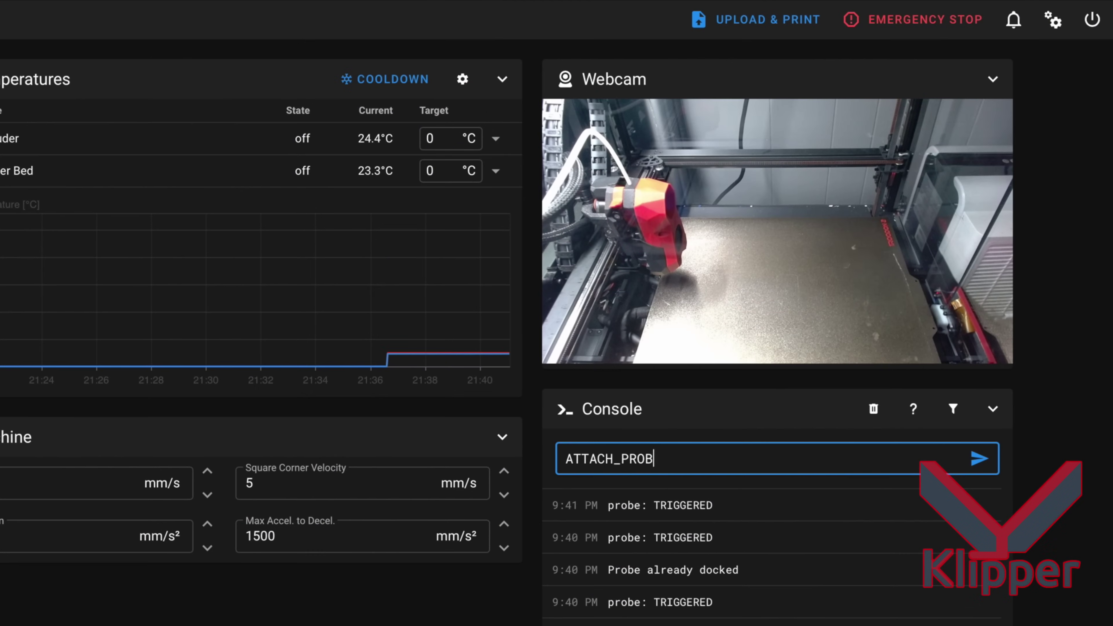
- Send the ATTACH_PROBE command to attach the Klicky probe to the toolhead
key(Return)
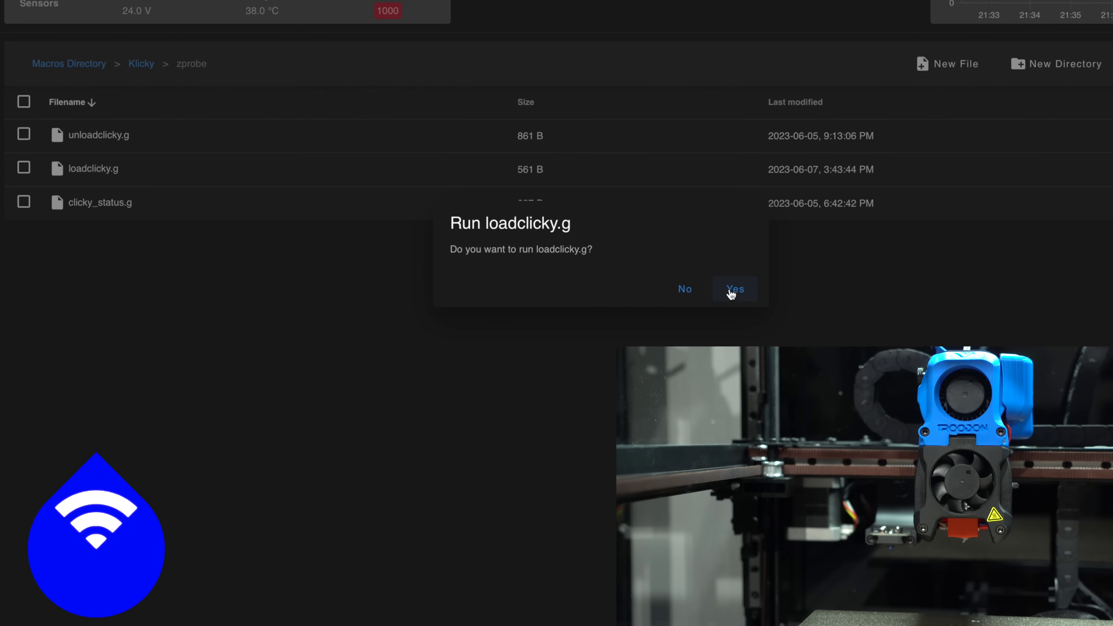
- Run loadclicky.g, then unloadclicky.g, to pick up and dock the probe; pick Version.1.5.3.zip
click(735, 289)
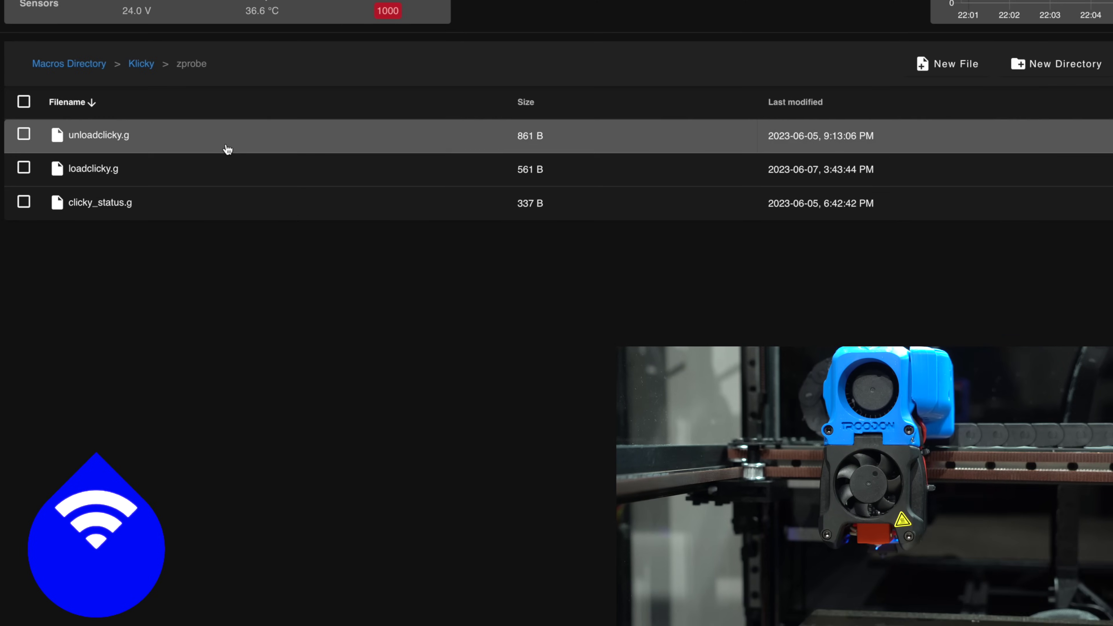
click(226, 148)
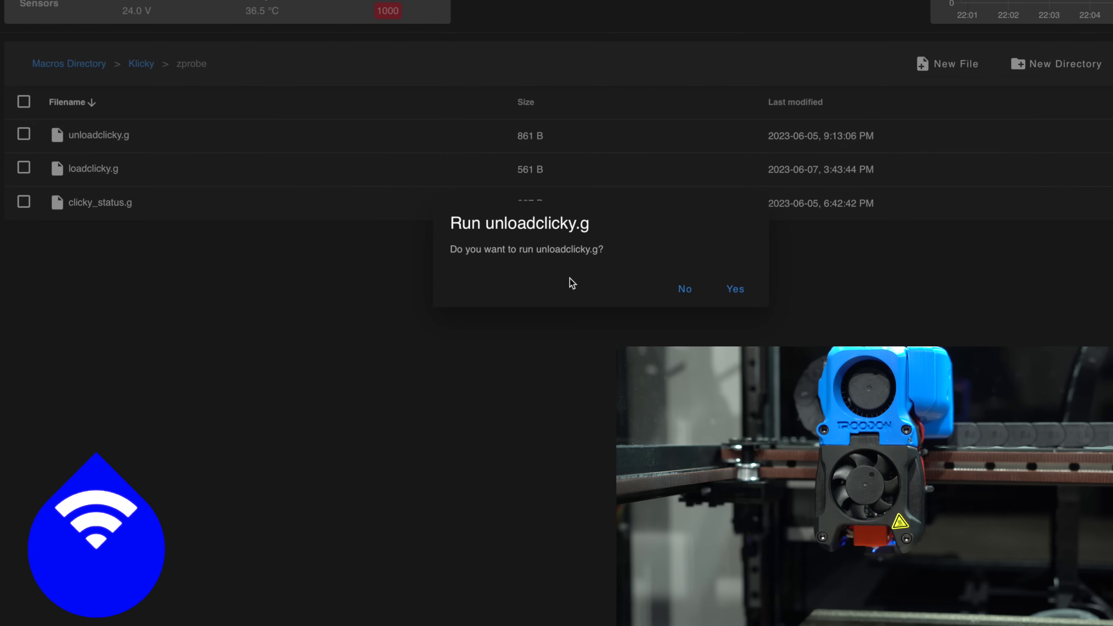
click(736, 290)
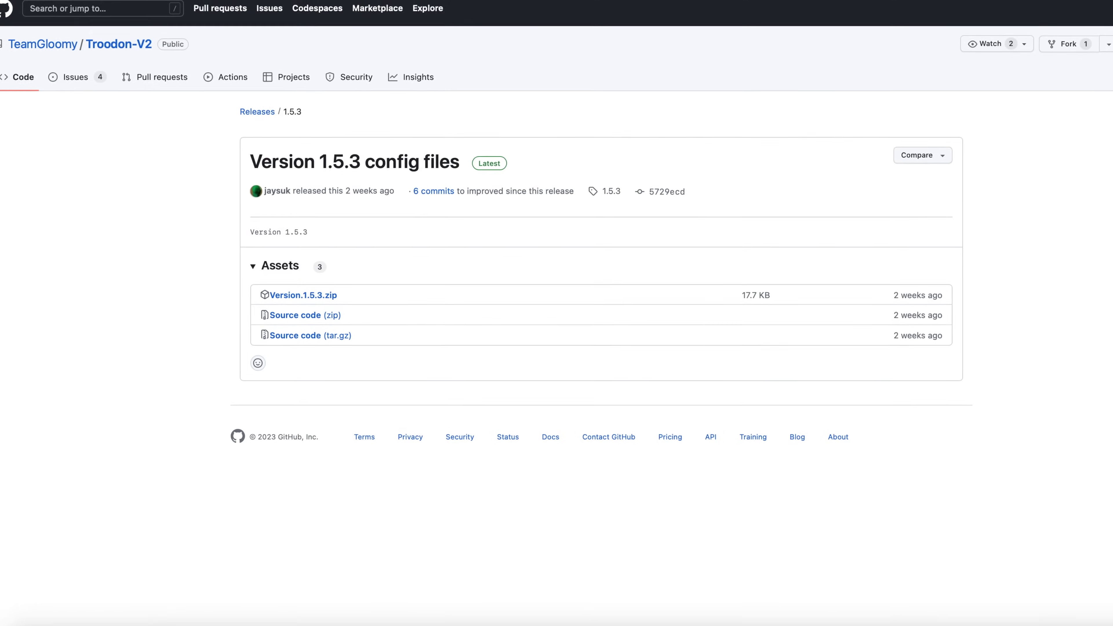
click(303, 295)
- Download the Version.1.5.3.zip config files and note the repository author
right_click(254, 296)
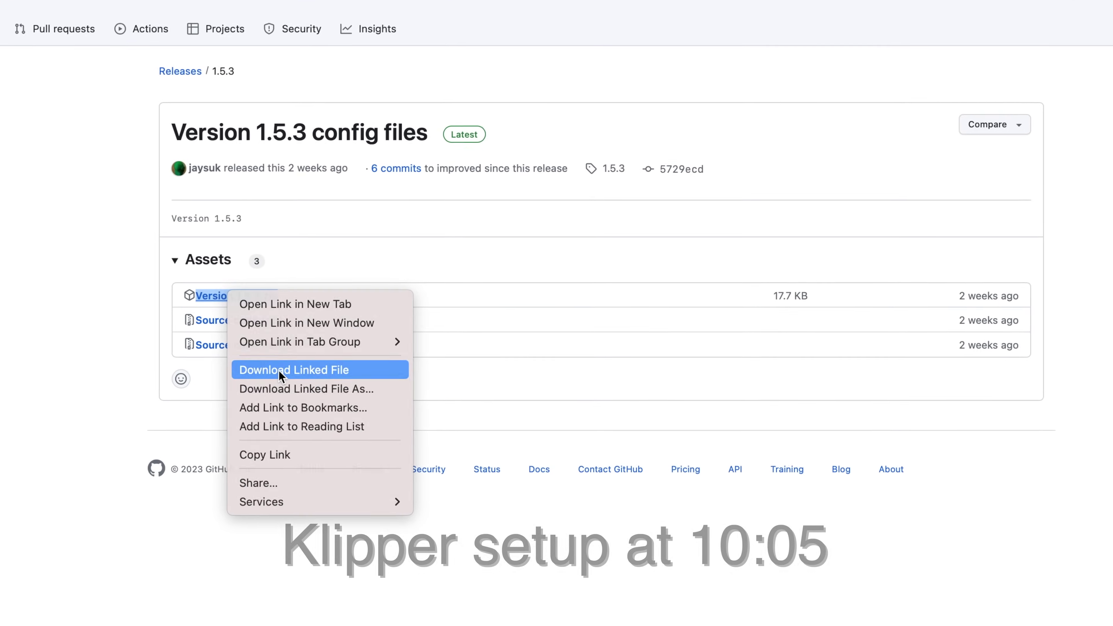
click(300, 363)
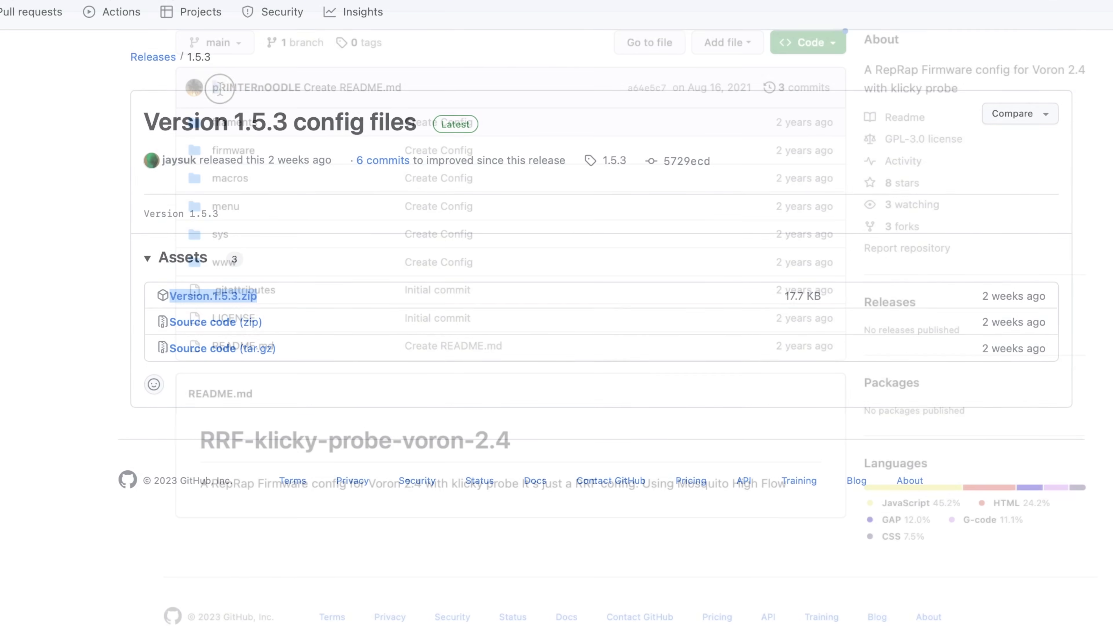
drag(212, 87, 299, 90)
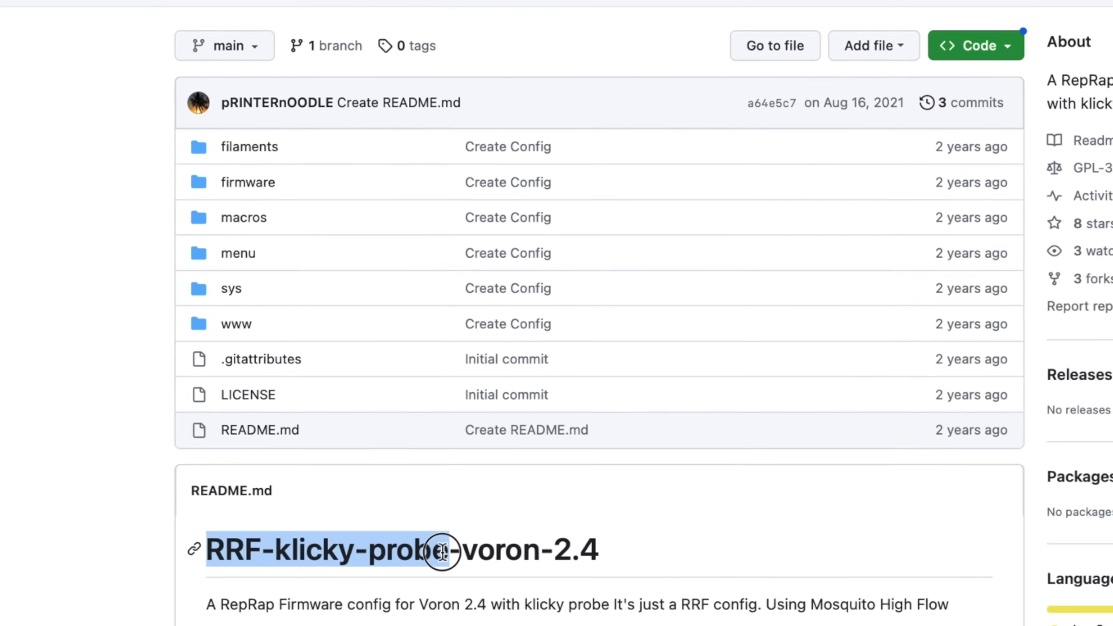
- Open the Auto-Z-calibration-for-RRF-3.3-or-later-and-Klicky-Probe repository and its README
click(283, 248)
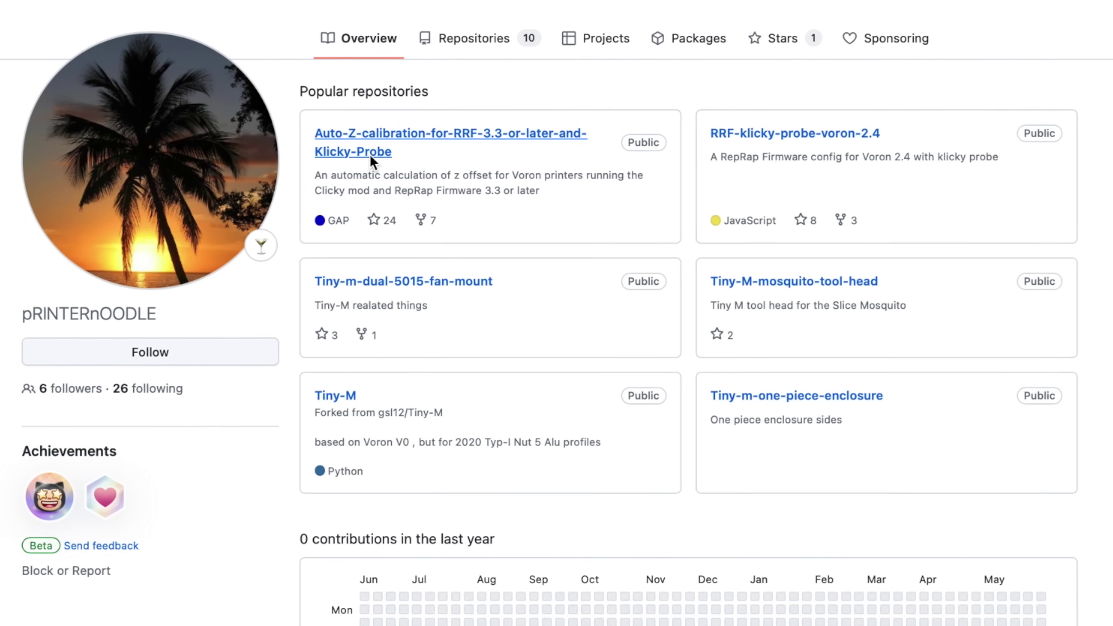
click(369, 154)
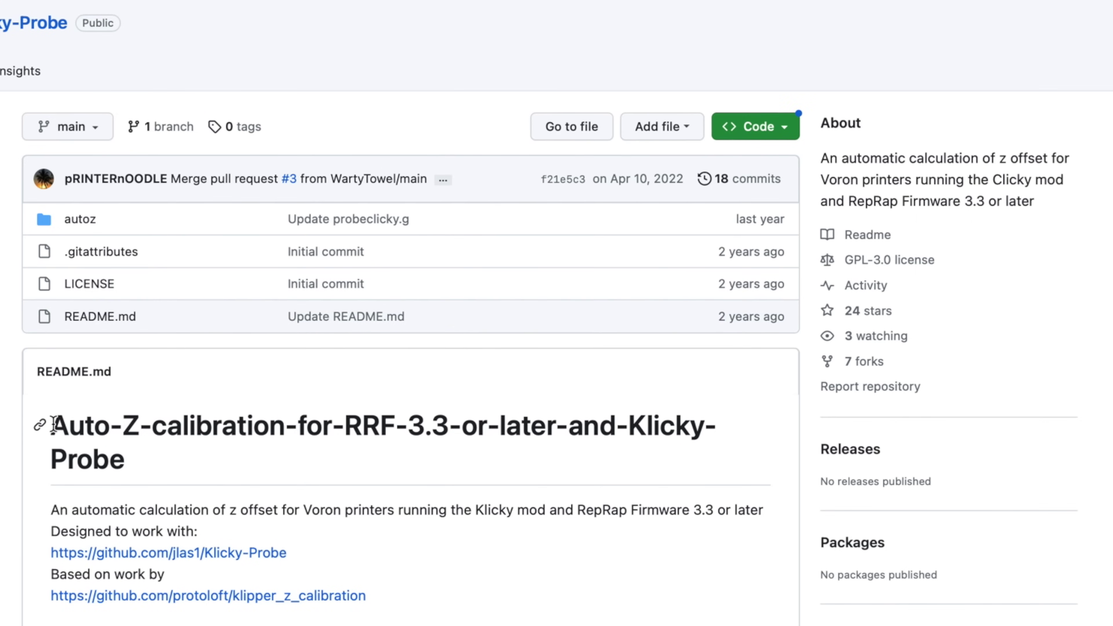
drag(127, 424, 364, 421)
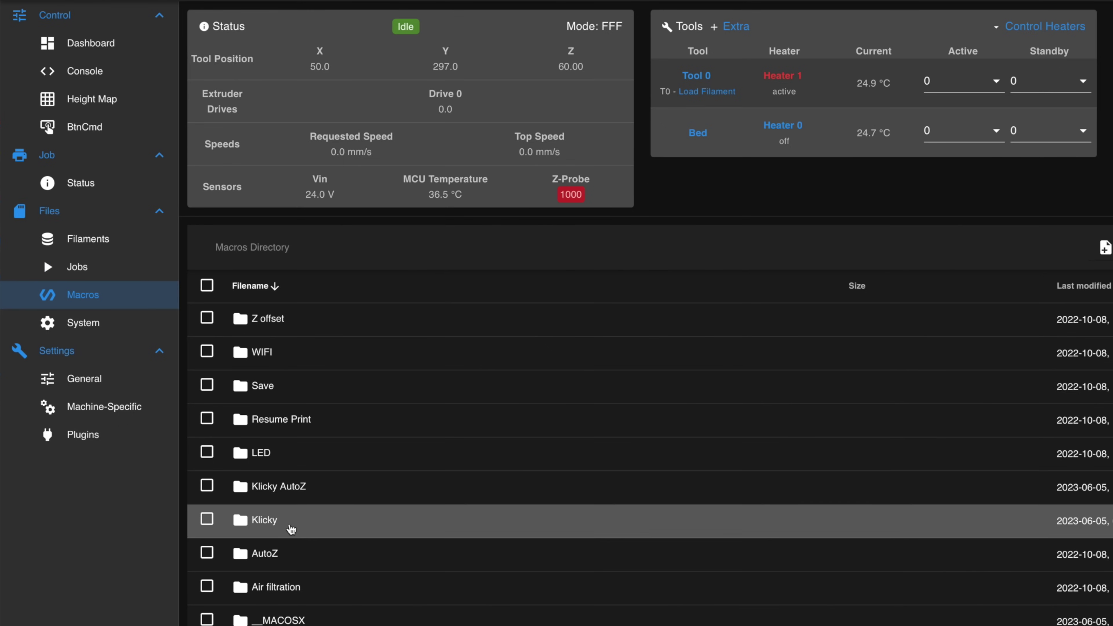
- Review homez.g from the Klicky zprobe macros, noting its loadclicky.g and unloadclicky.g calls
click(341, 521)
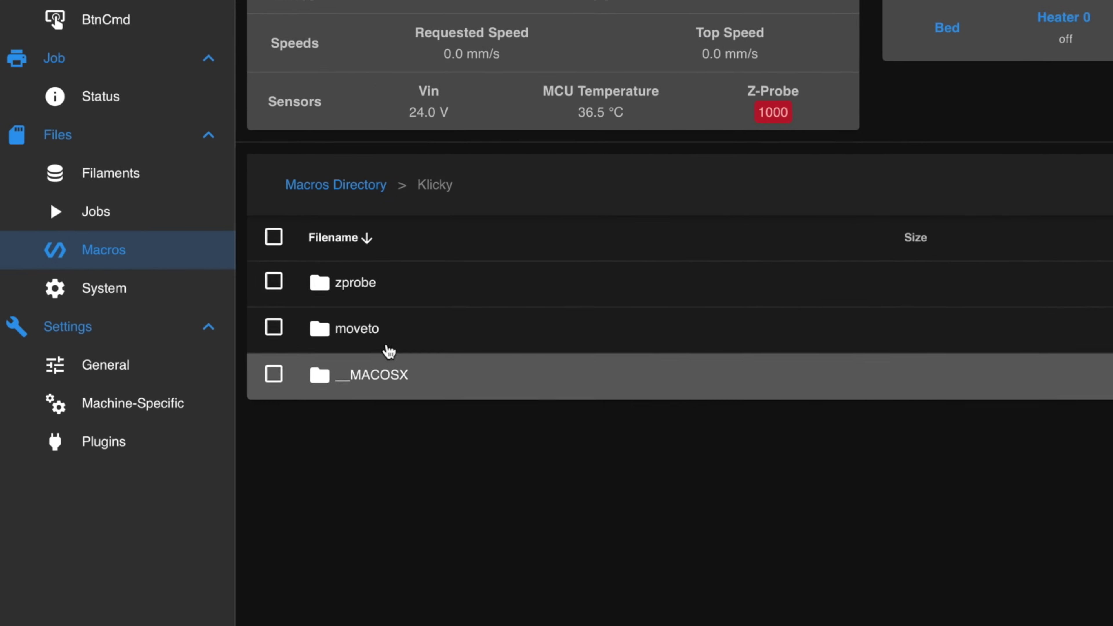
click(380, 283)
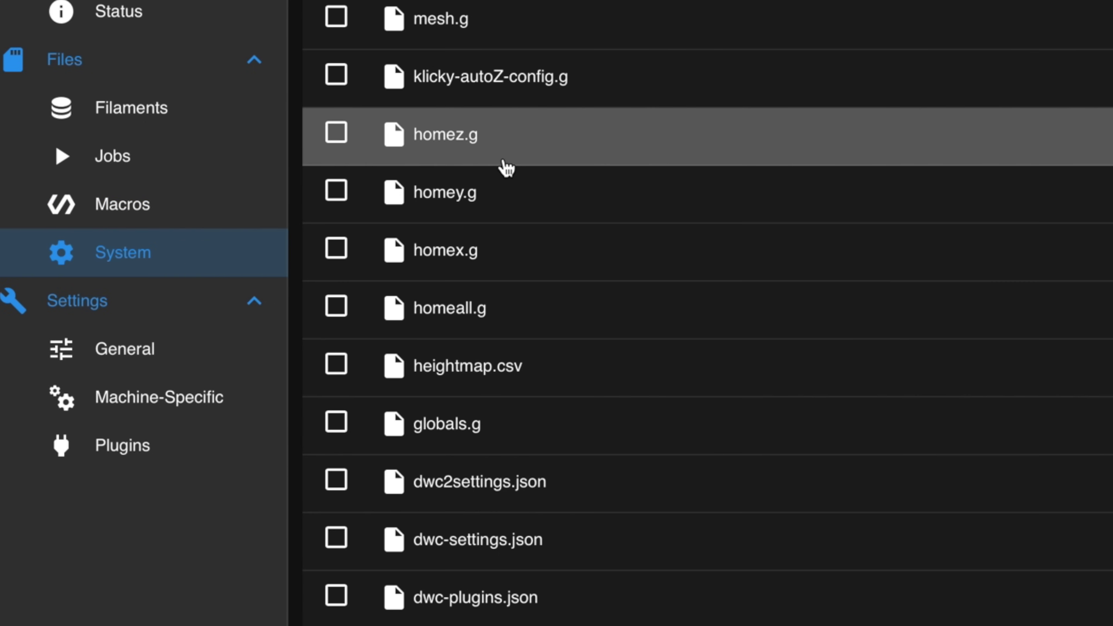
click(506, 168)
click(431, 218)
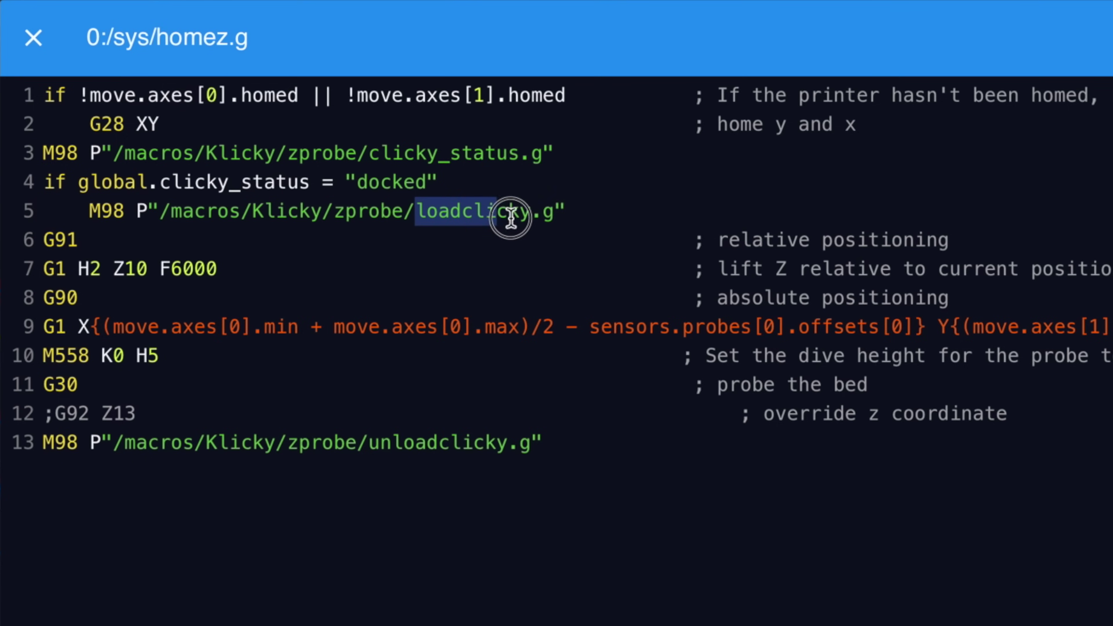
drag(511, 218, 579, 218)
drag(368, 443, 530, 445)
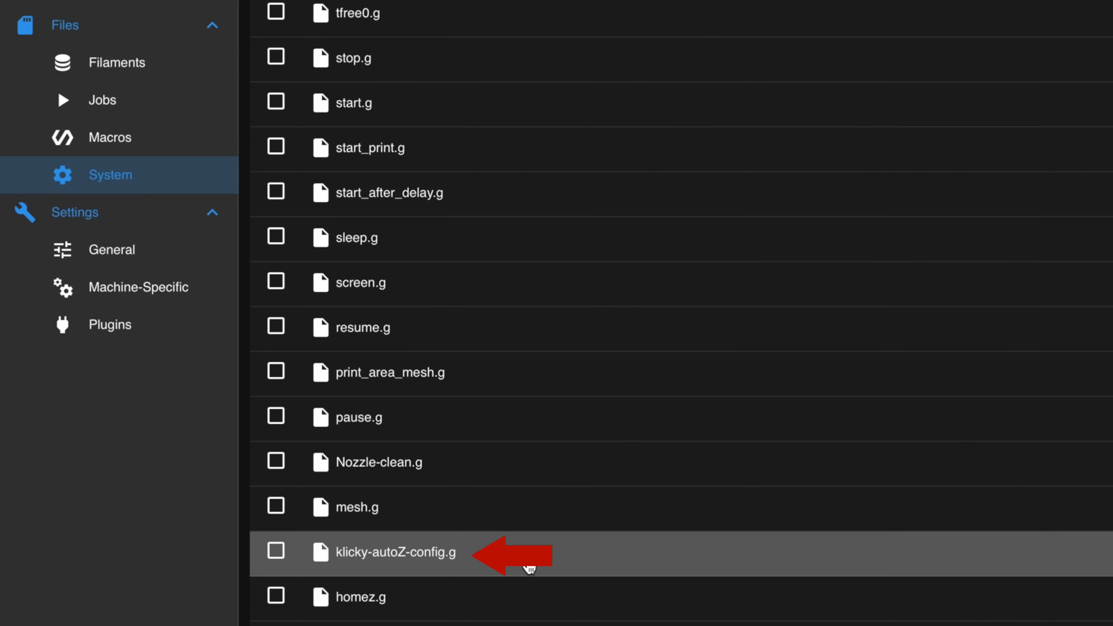
- Check the dock and Z-pin coordinates in klicky-autoZ-config.g, then download Version.1.6.2.Klicky.zip
drag(259, 410, 300, 411)
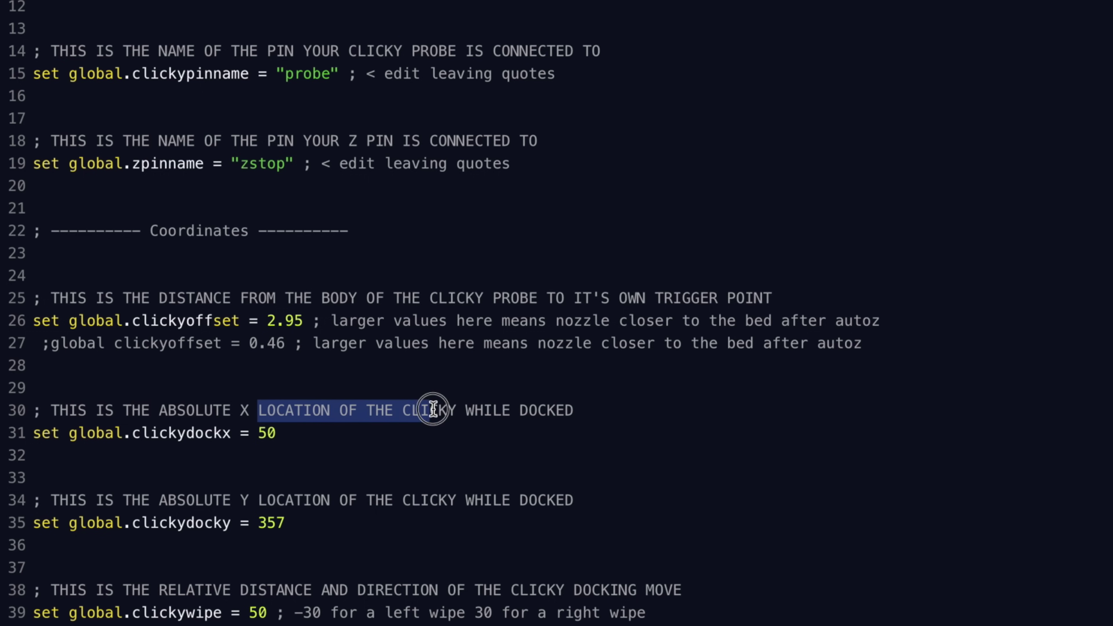
scroll(278, 517, down, 3)
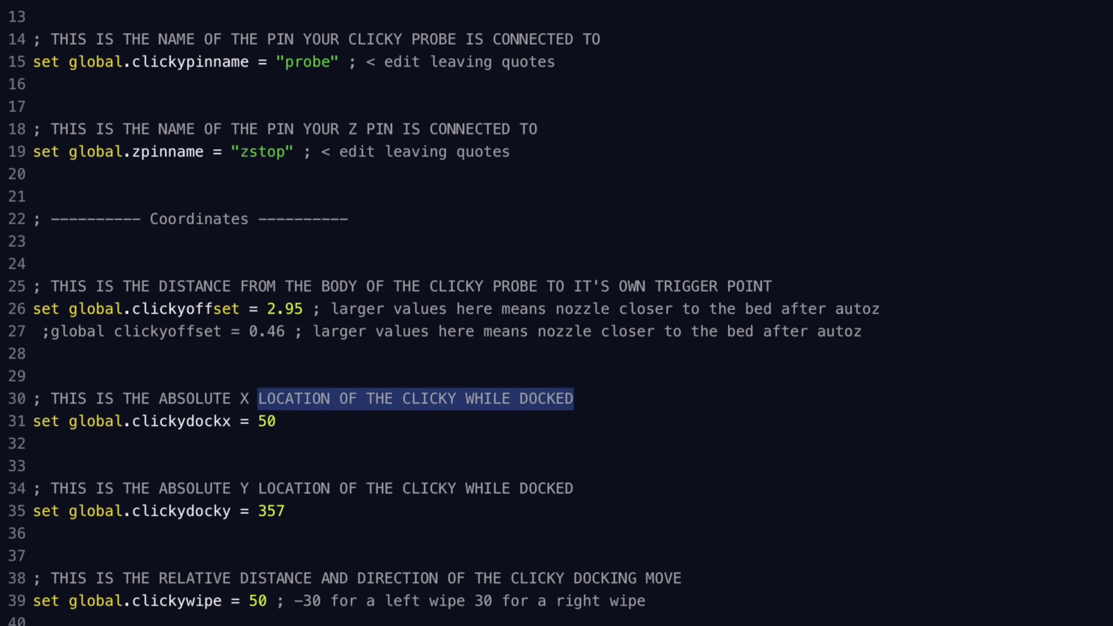
drag(239, 487, 263, 488)
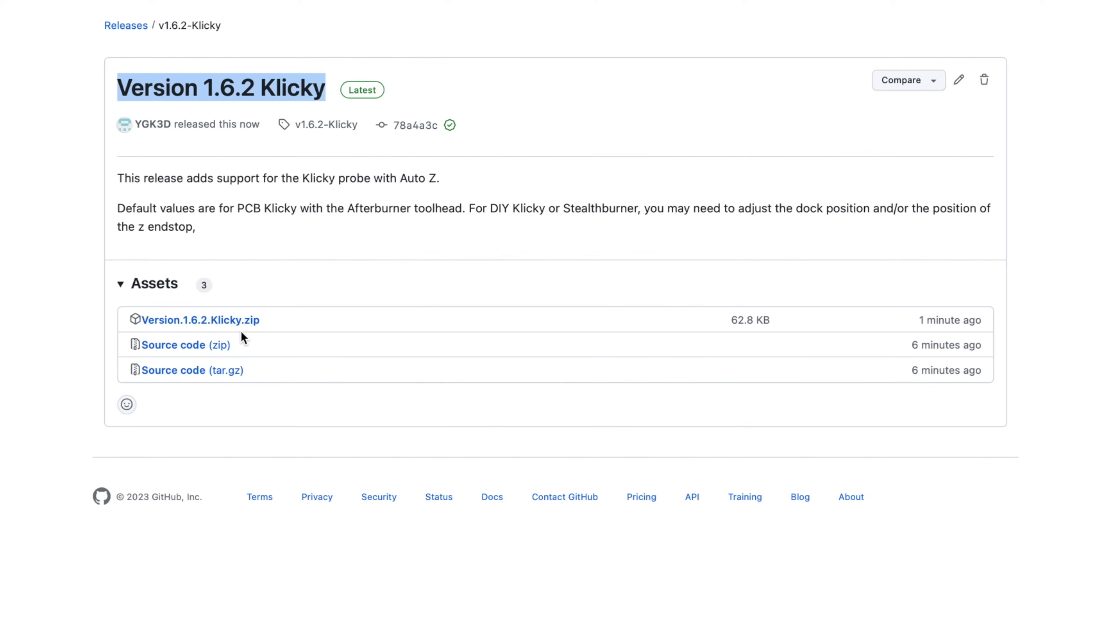
right_click(242, 321)
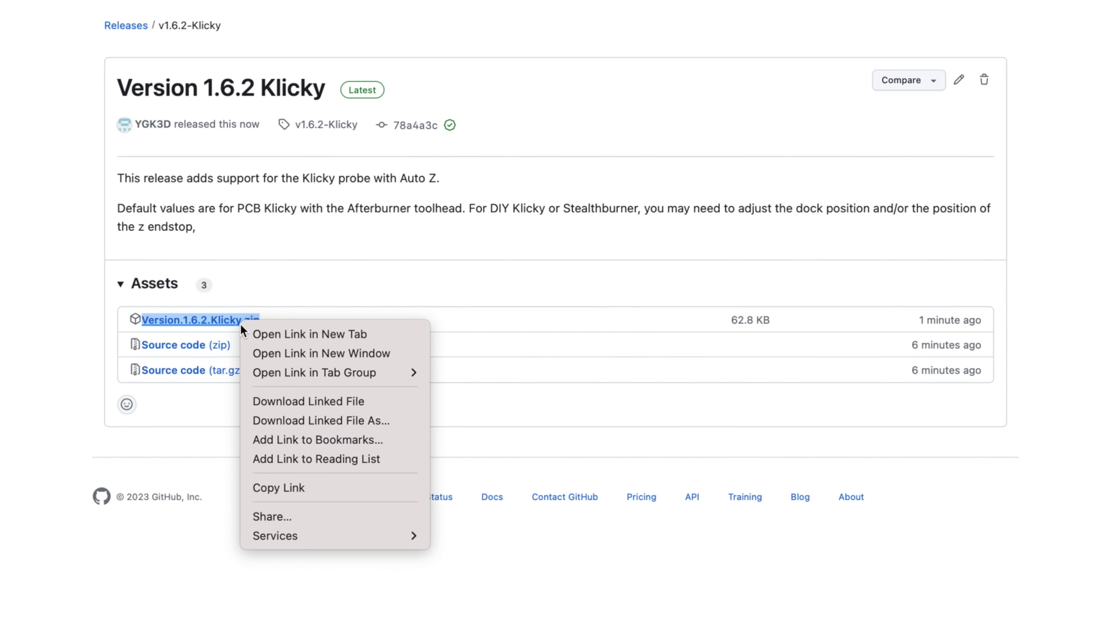
click(301, 402)
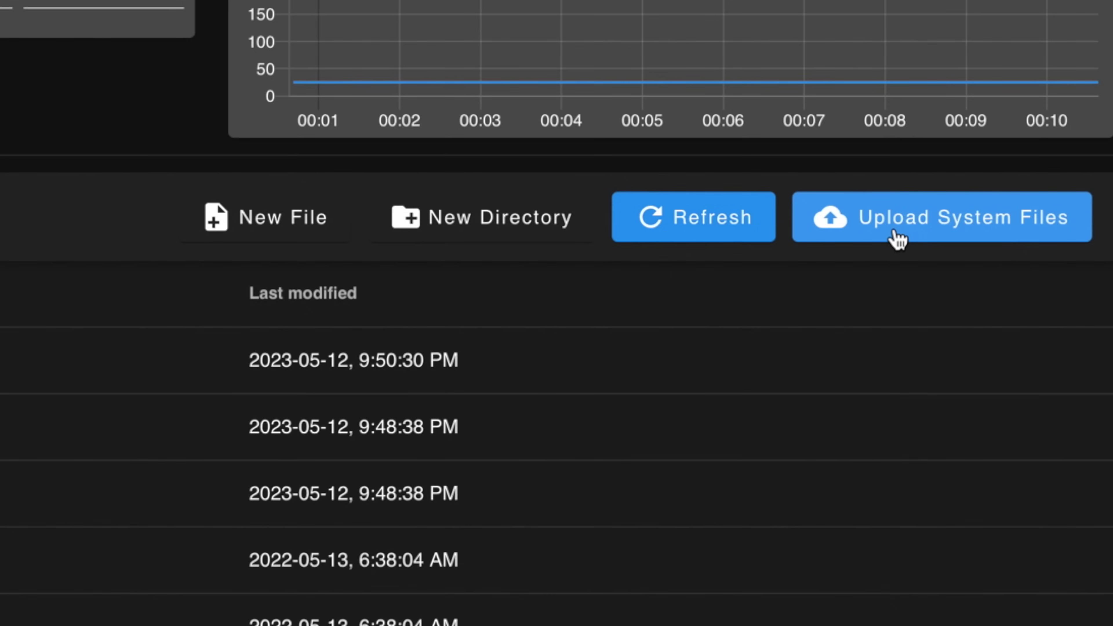
- Upload Version.1.6.2.Klicky.zip as system files on firmware 3.4.5
click(893, 230)
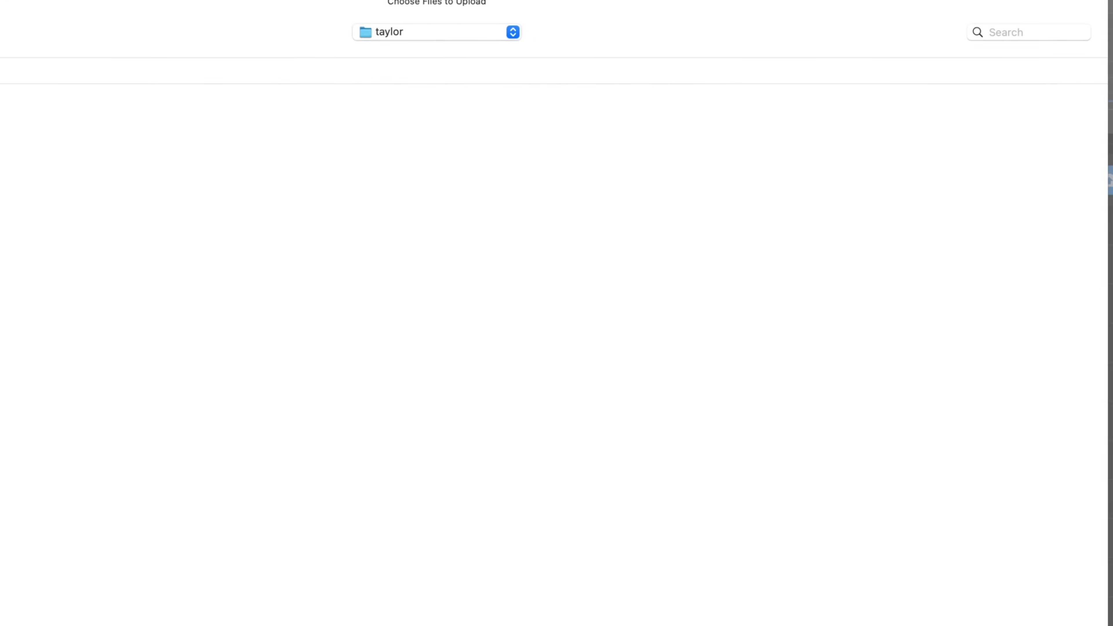
click(84, 142)
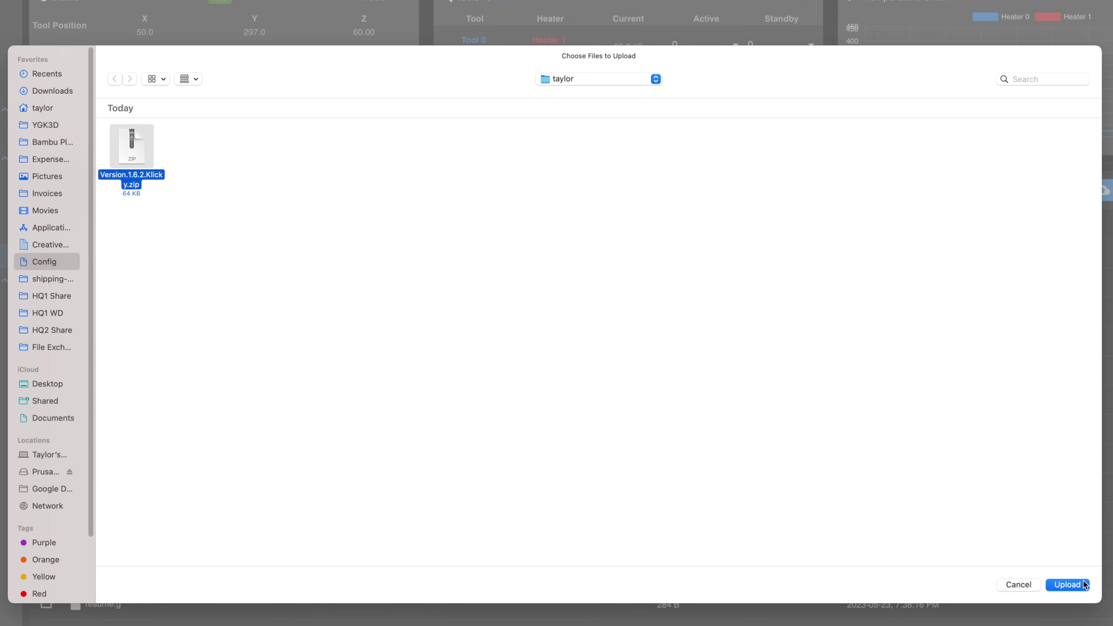
click(1069, 584)
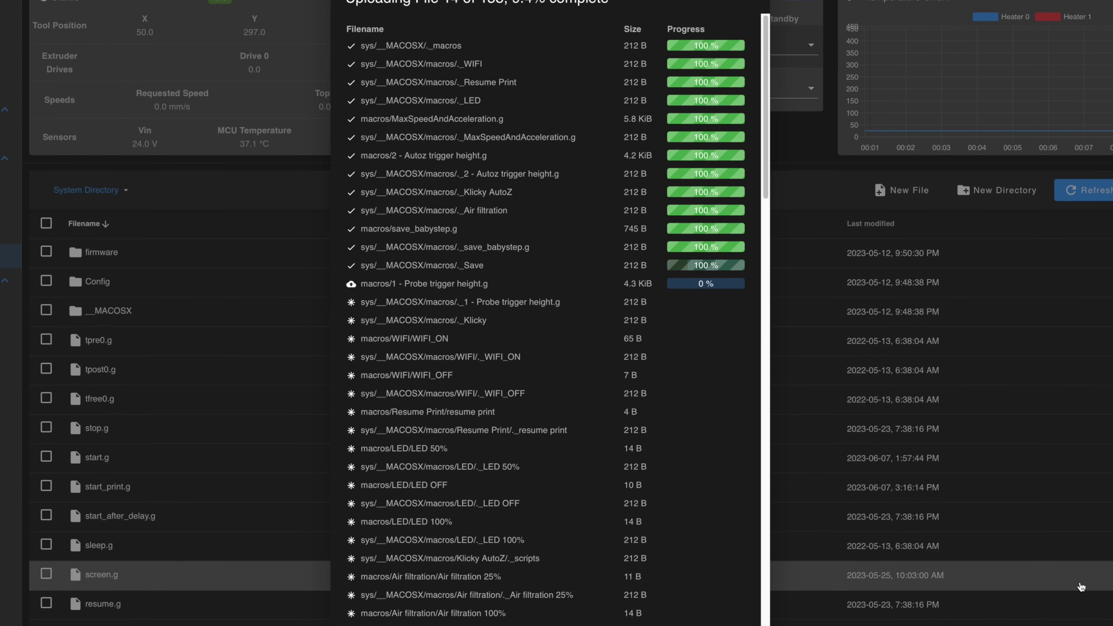
drag(592, 222, 699, 222)
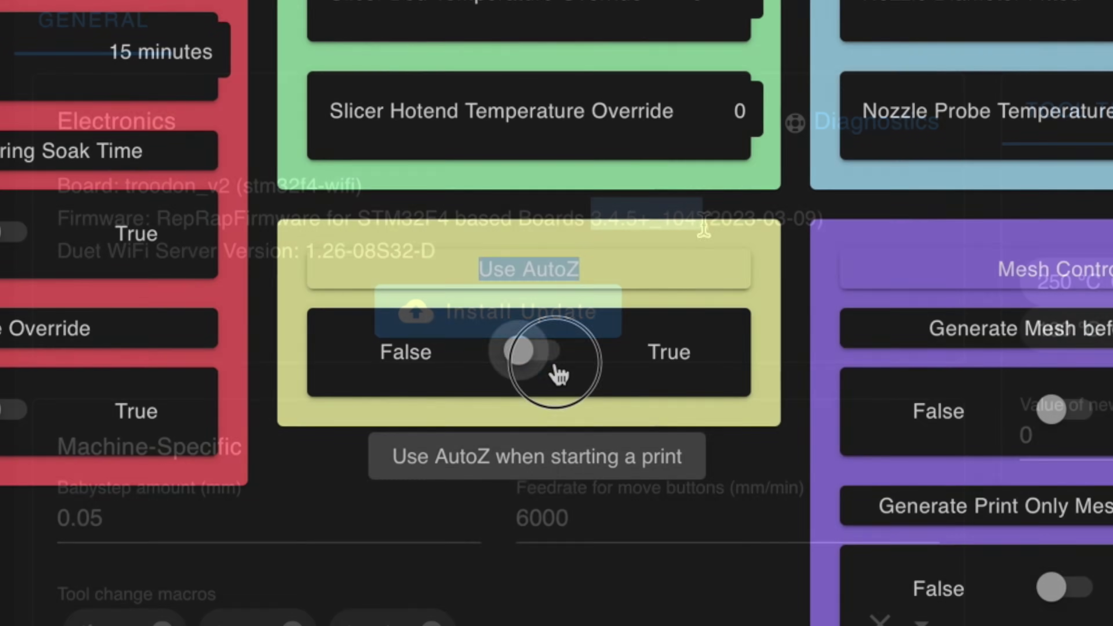
- Enable AutoZ at print start and delete the old G31 probe lines 7–8
click(556, 369)
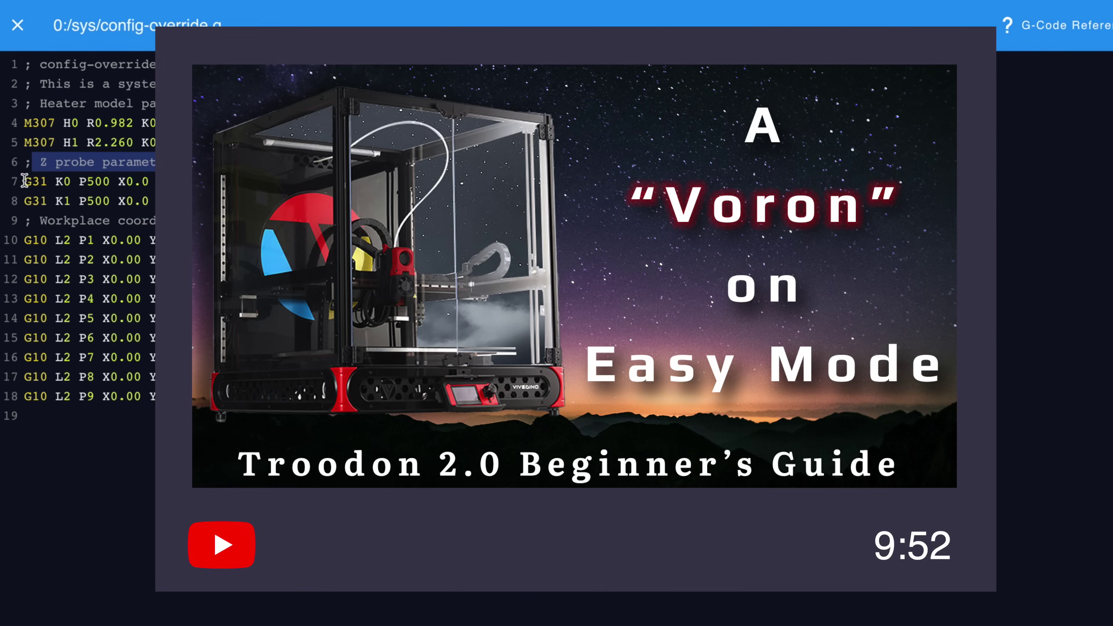
drag(25, 179, 263, 200)
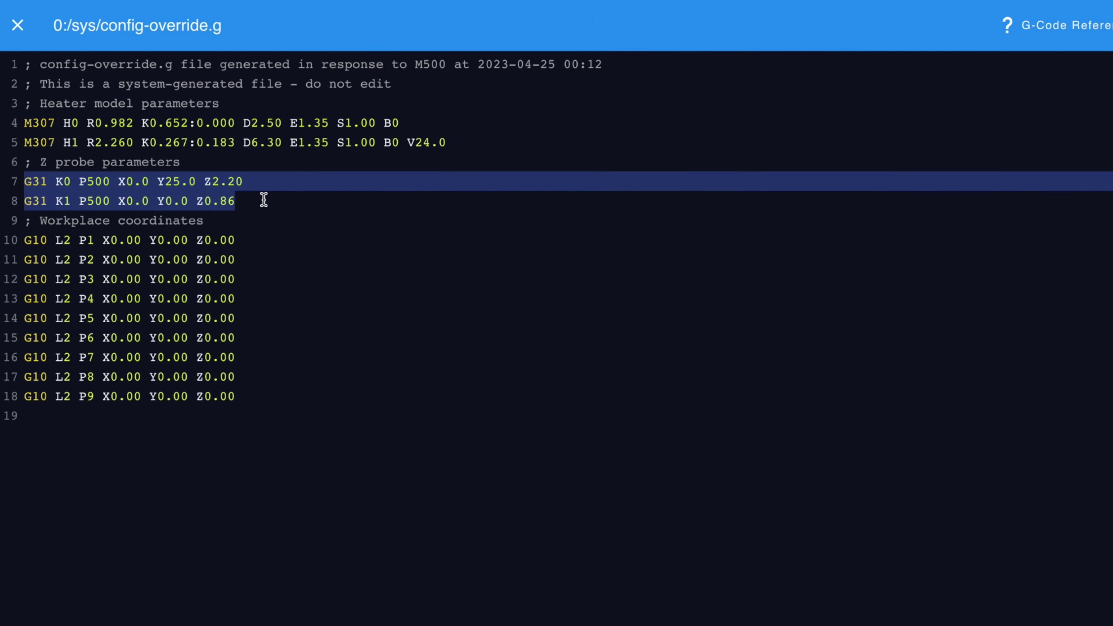
key(BackSpace)
key(BackSpace)
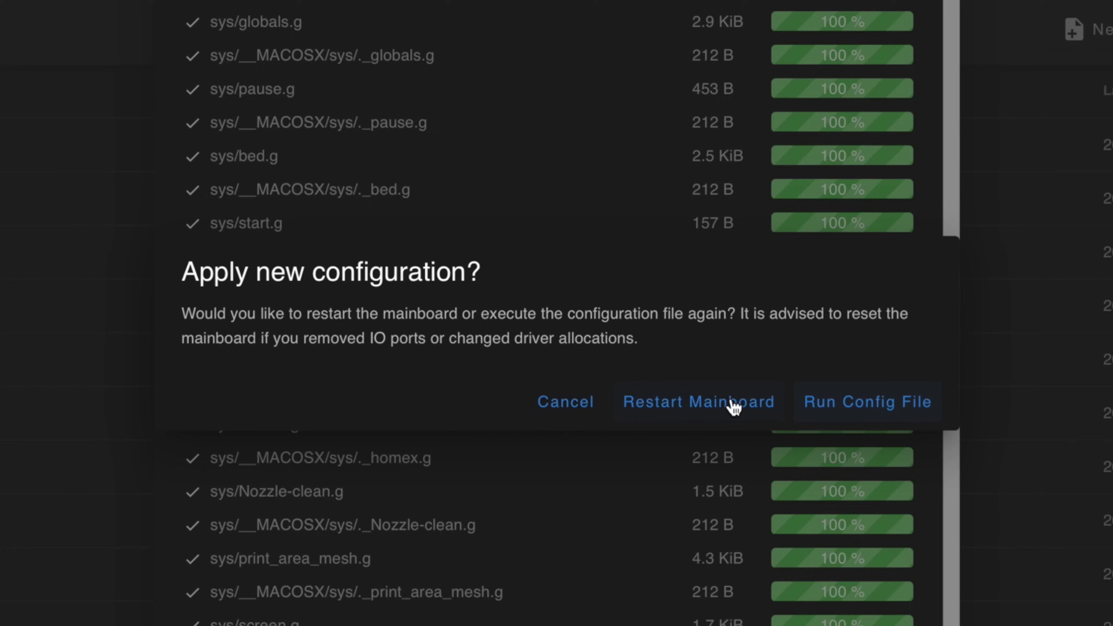
- Restart the mainboard and run loadclicky.g from Klicky > zprobe to pick up the probe
click(674, 406)
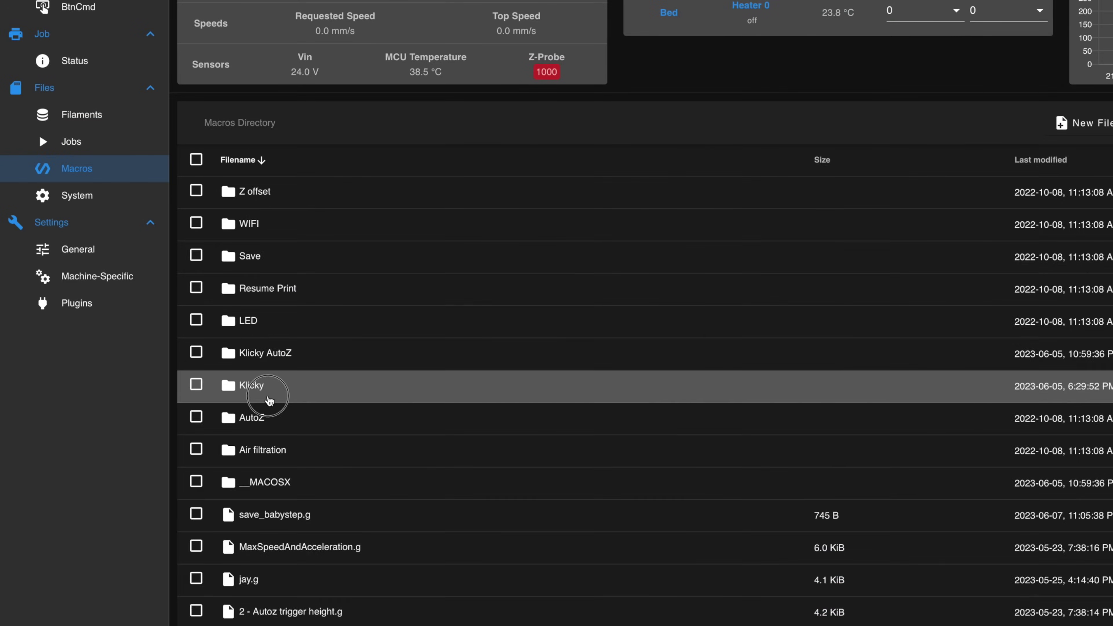
click(262, 388)
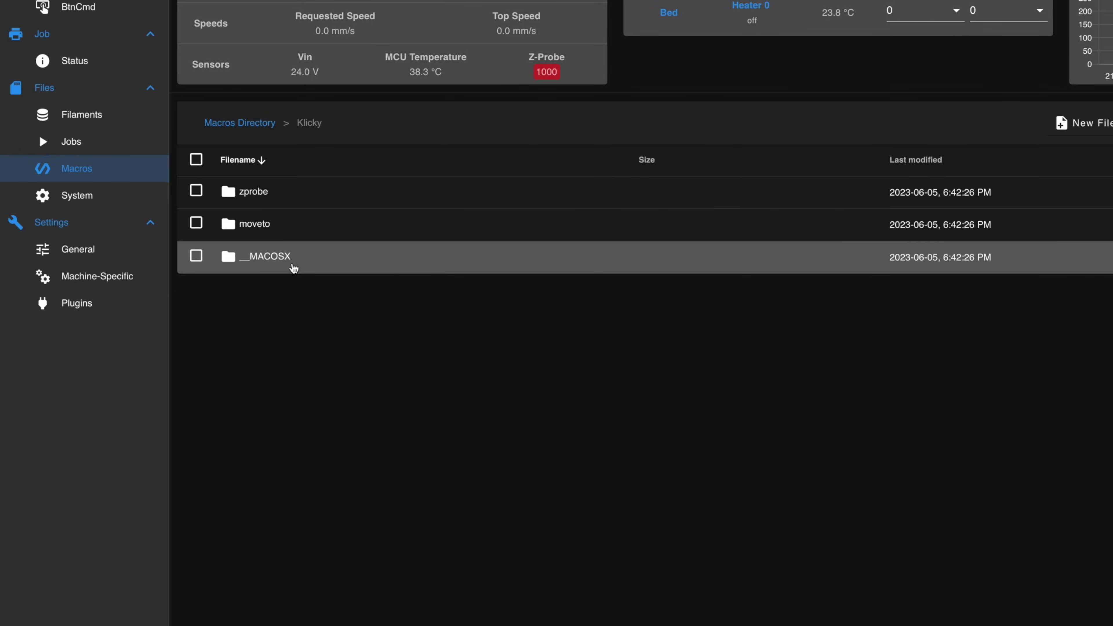
click(268, 191)
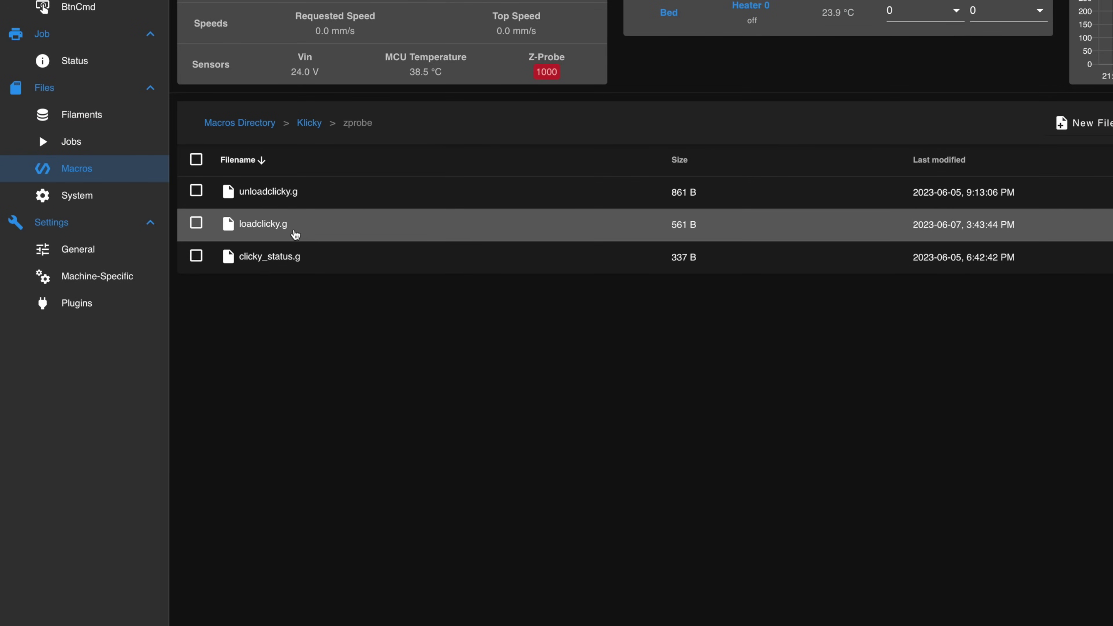
click(294, 232)
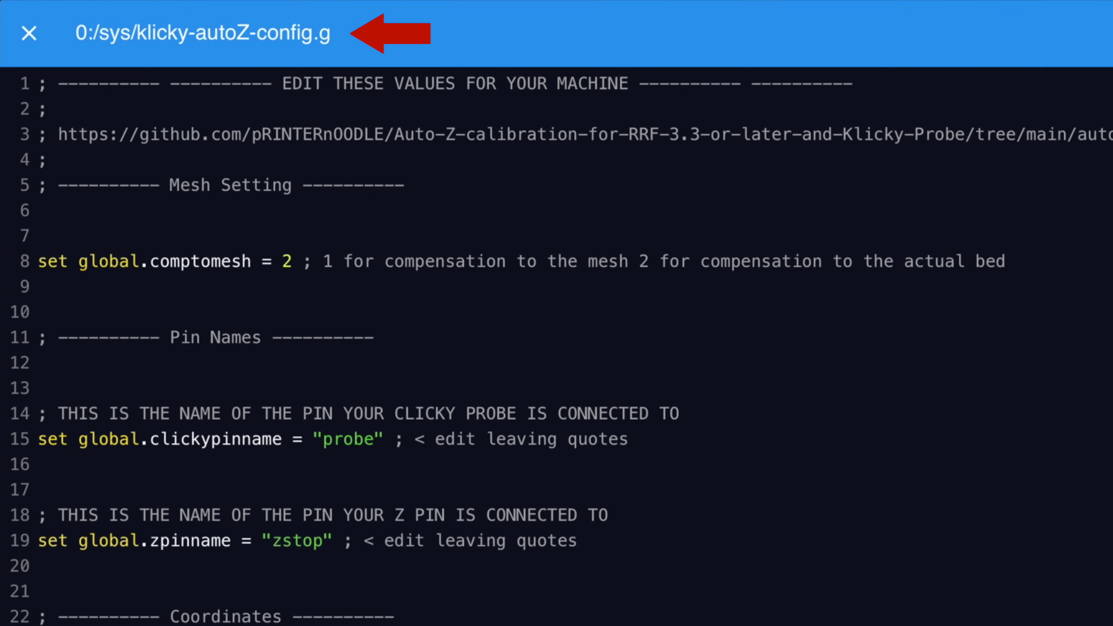
drag(240, 488, 475, 484)
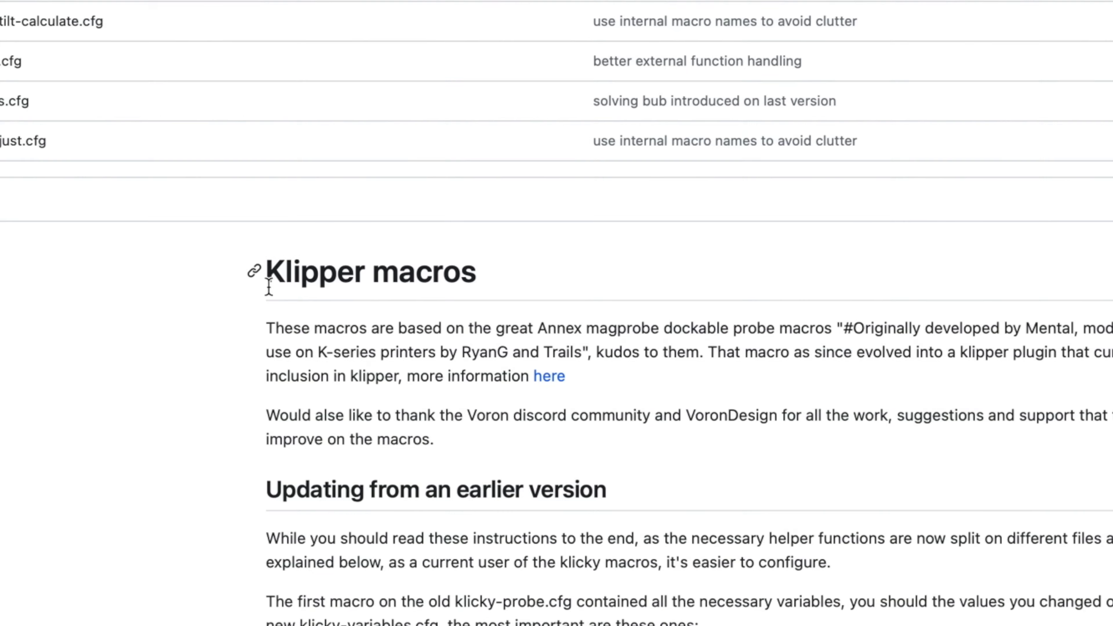
- Unzip Klipper_macros.zip from the Klicky-Probe repository into klipper_config
drag(332, 285, 434, 284)
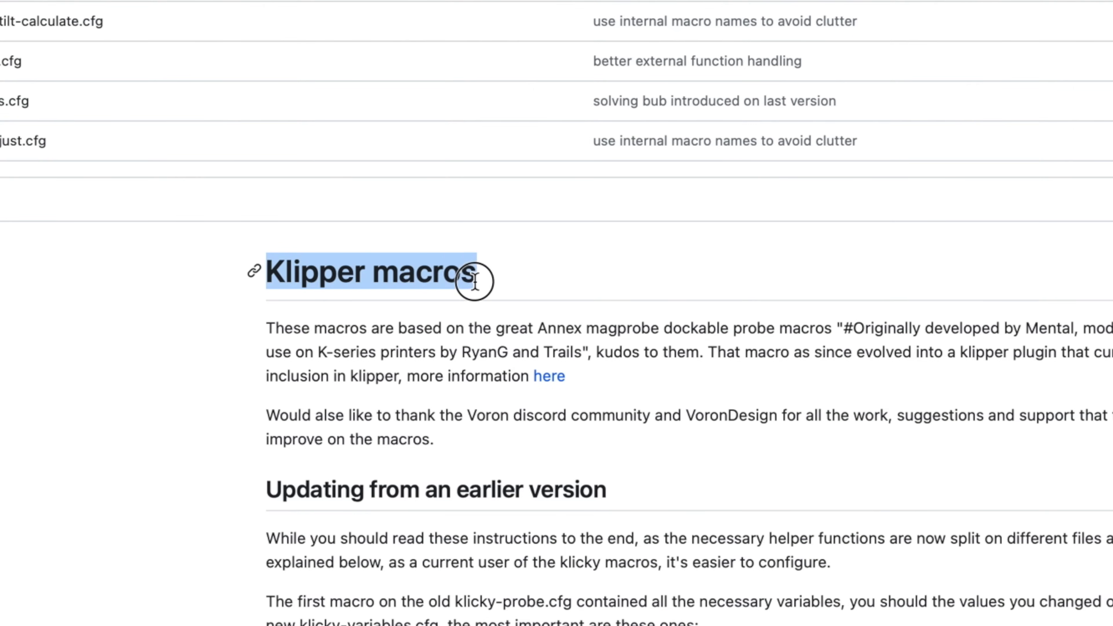
drag(50, 455, 71, 456)
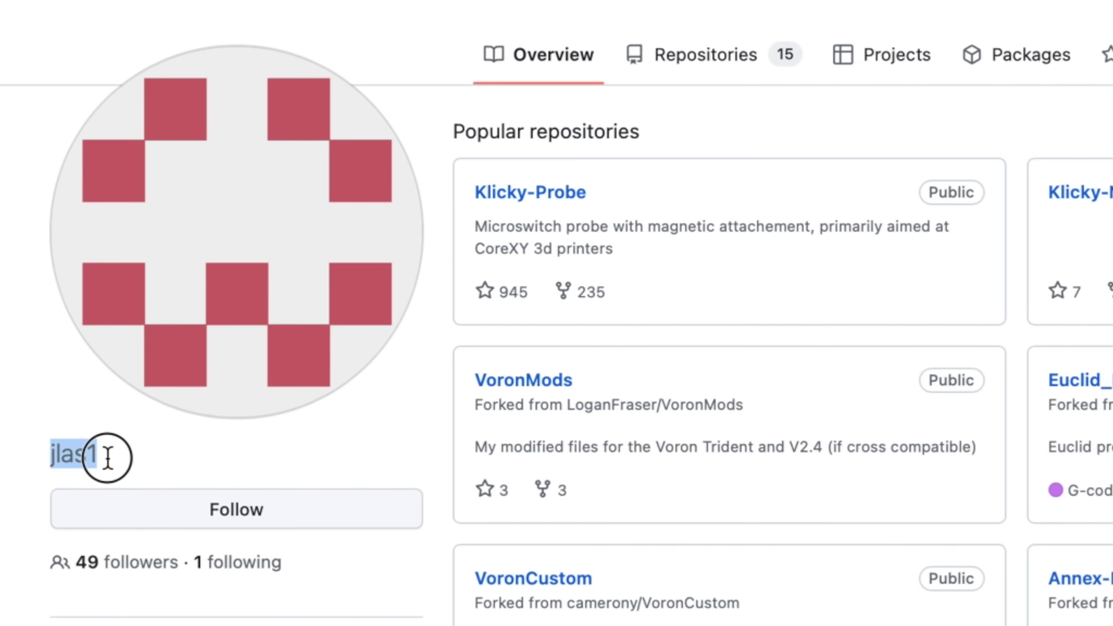
drag(475, 192, 595, 191)
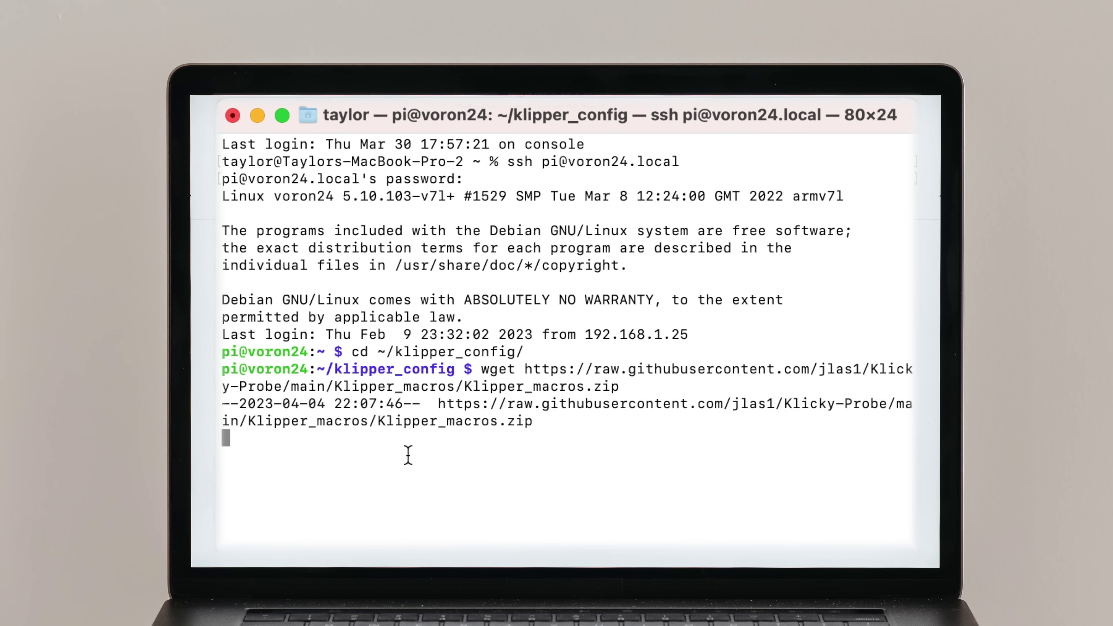
text(unzip Klipper_macros.zip)
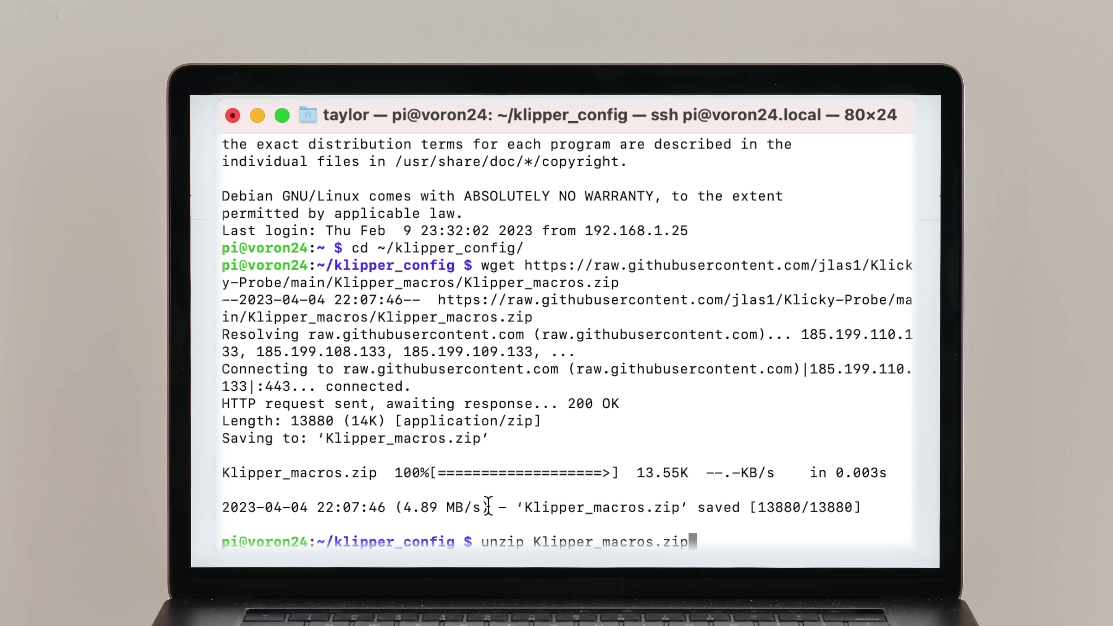
key(Return)
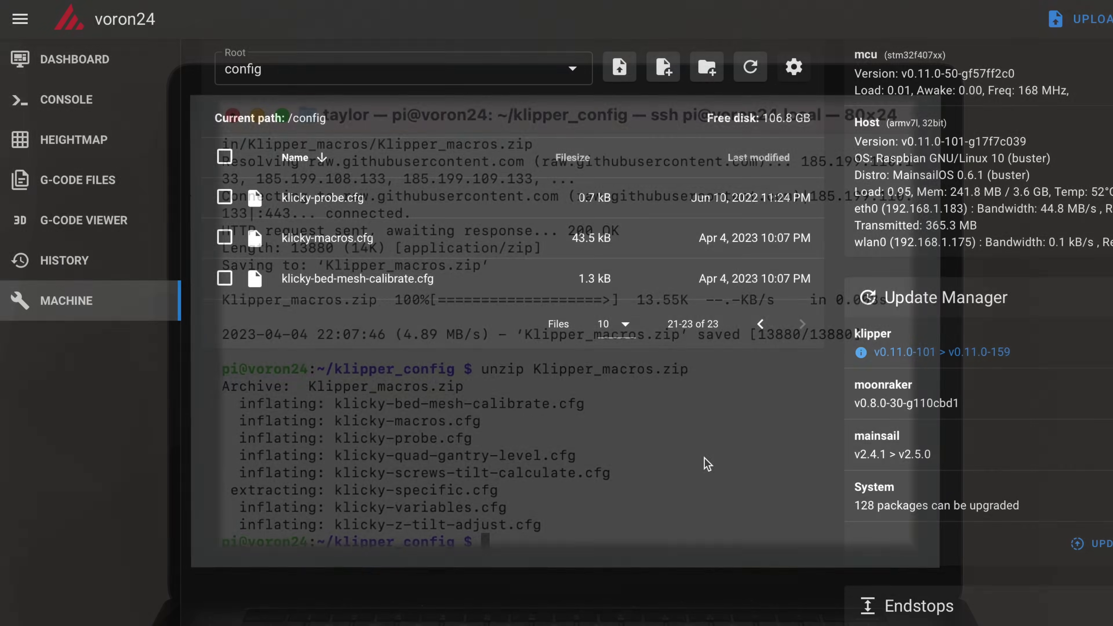
- Uncomment the bed mesh calibrate and quad gantry level includes in klicky-probe.cfg
click(405, 214)
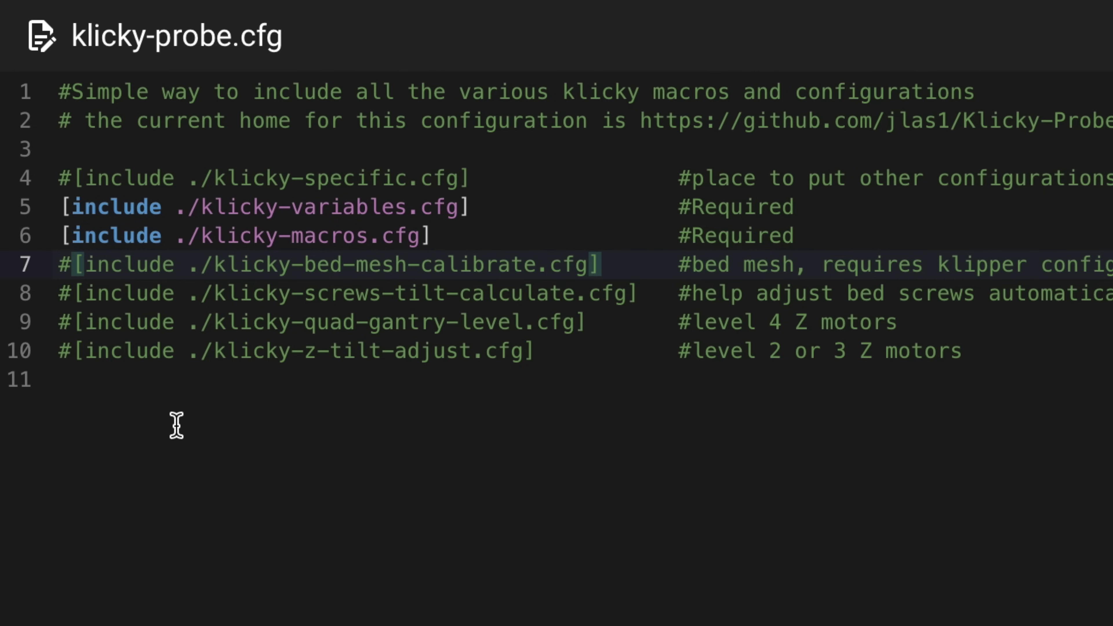
key(BackSpace)
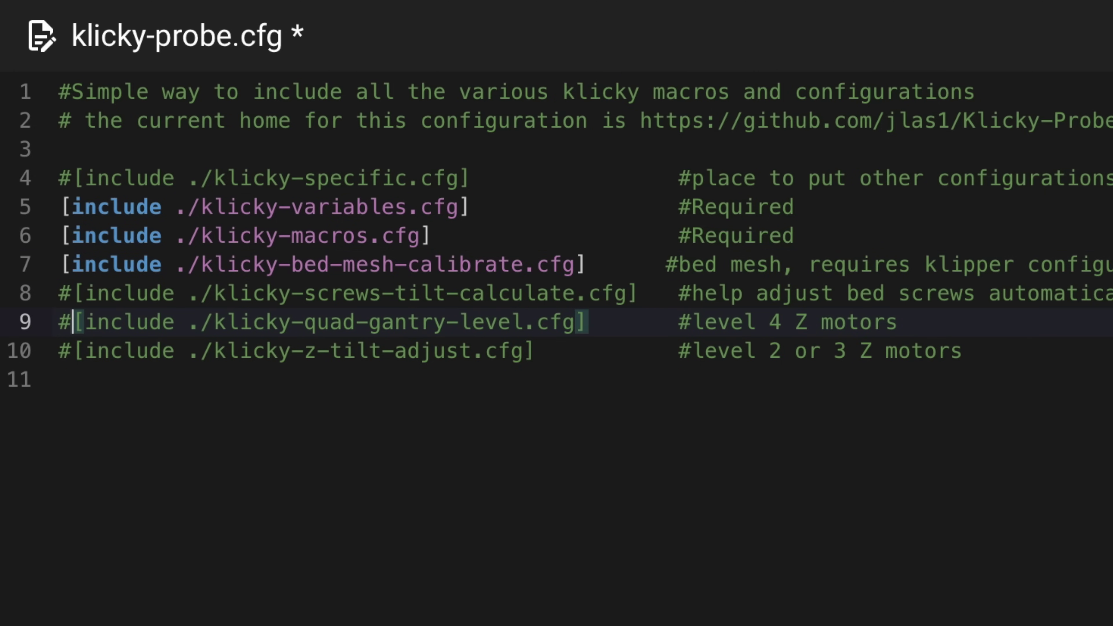
key(BackSpace)
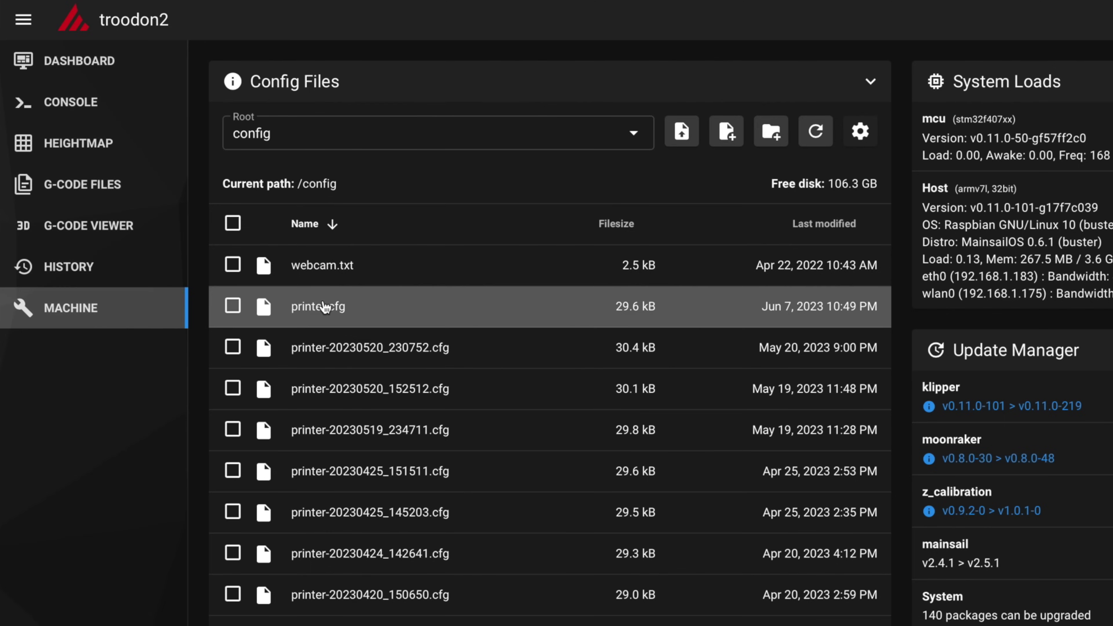
- Add an [include klicky-probe.cfg] line under the Macros section of printer.cfg
click(320, 306)
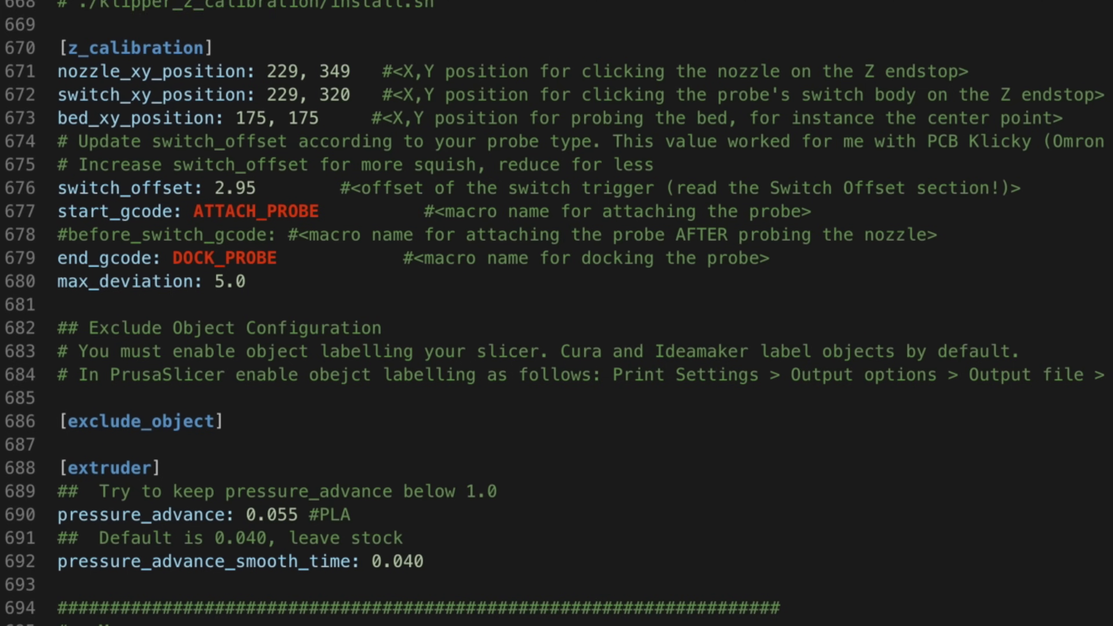
key(Down)
scroll(557, 313, down, 5)
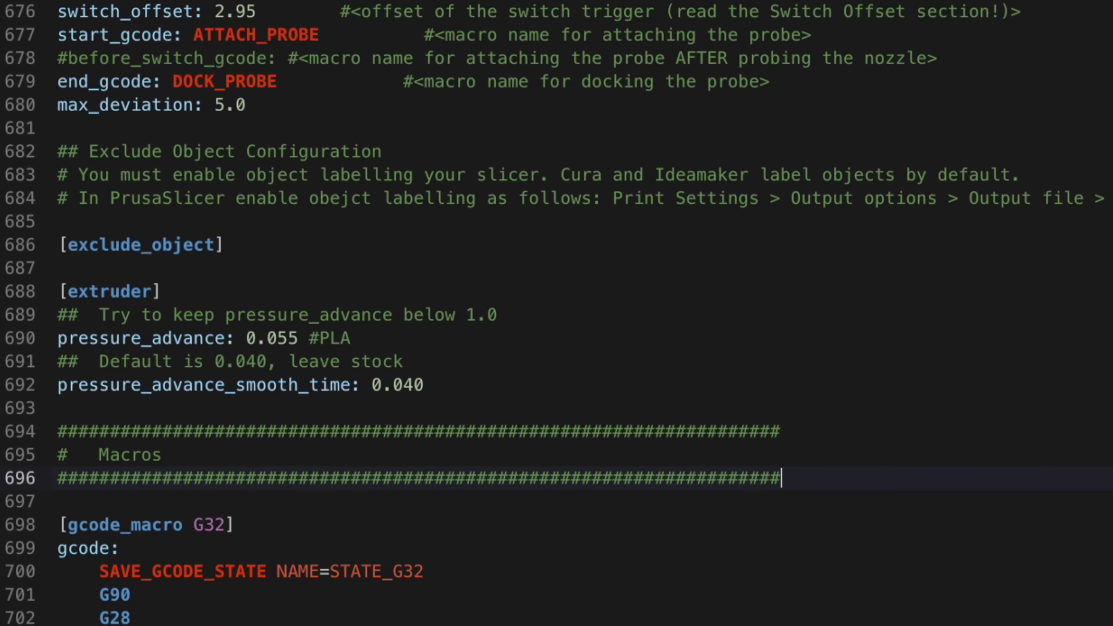
key(Down)
key(Return)
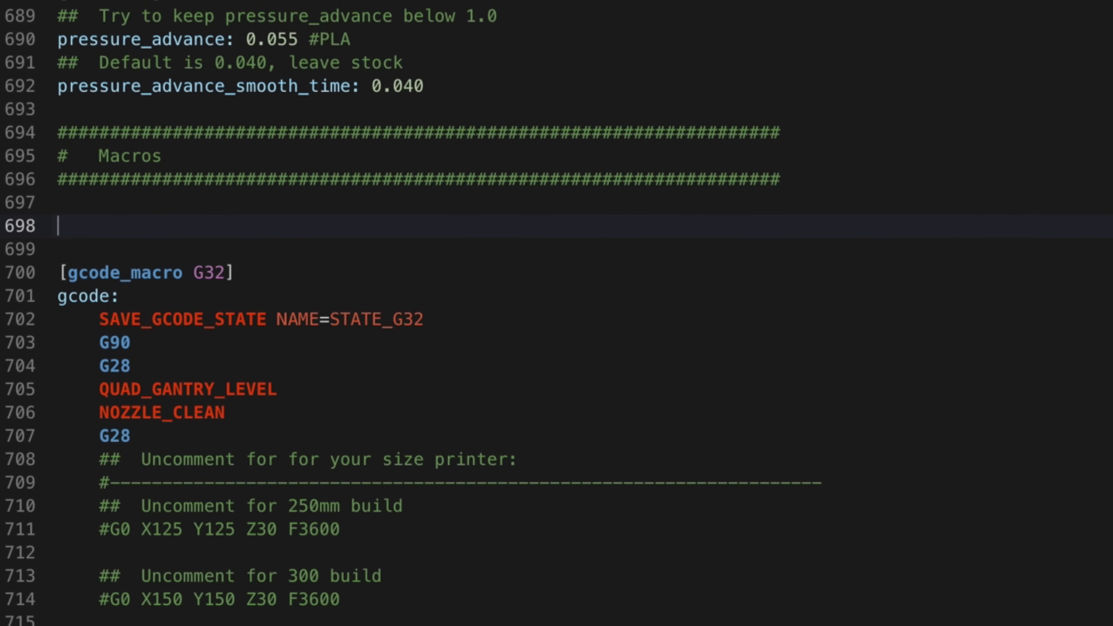
text([include klicky-probe.cfg])
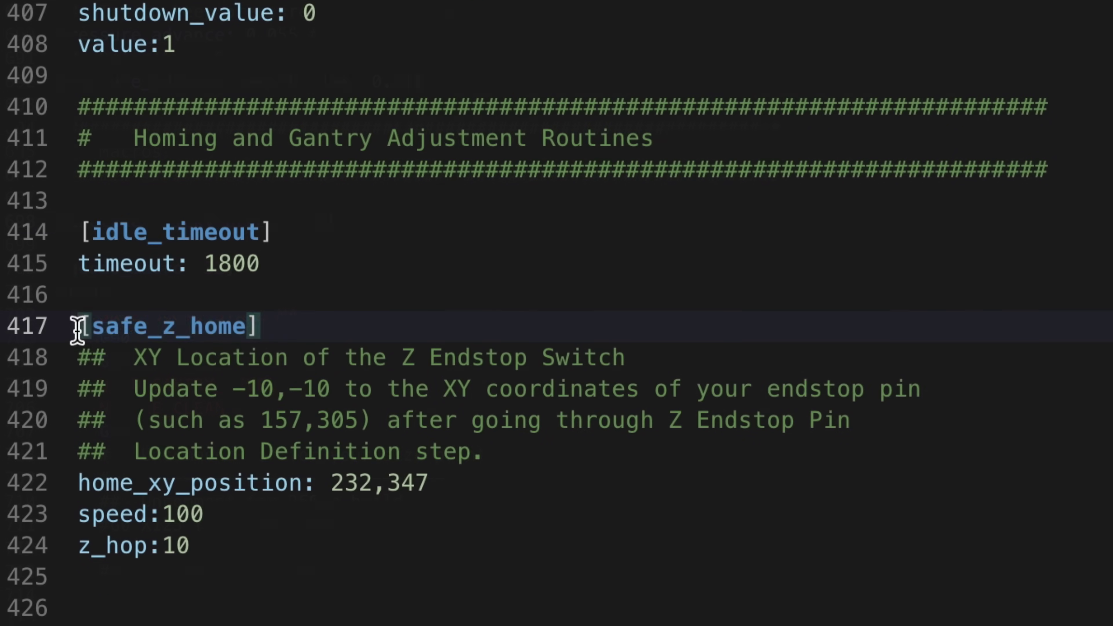
- Comment out the safe_z_home and home_xy_position lines with #
text(#)
key(Down)
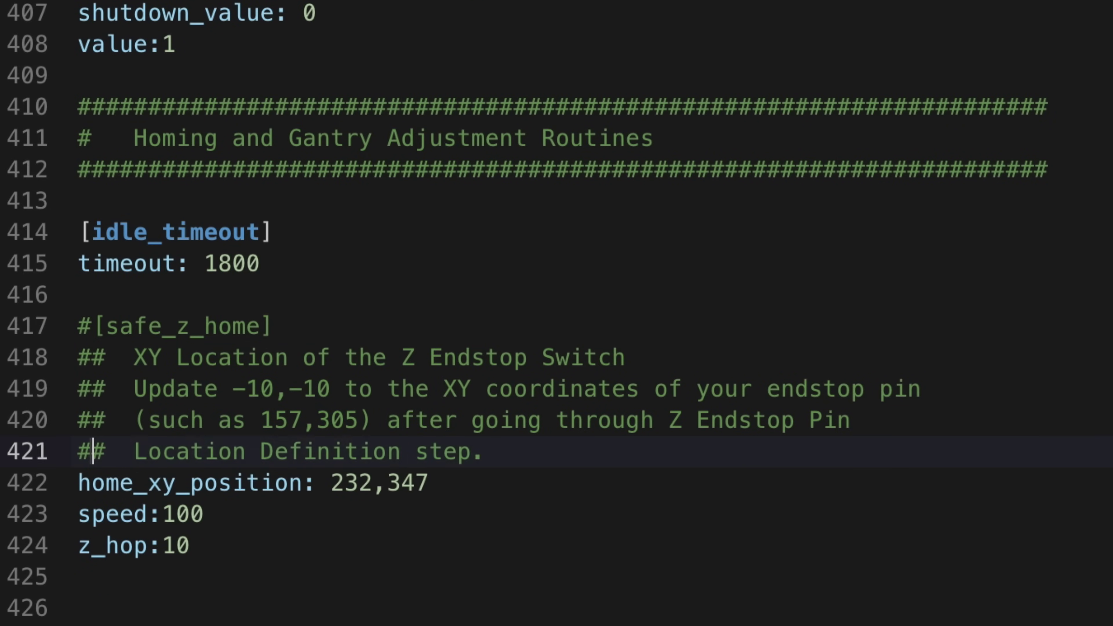
key(Left)
text(#)
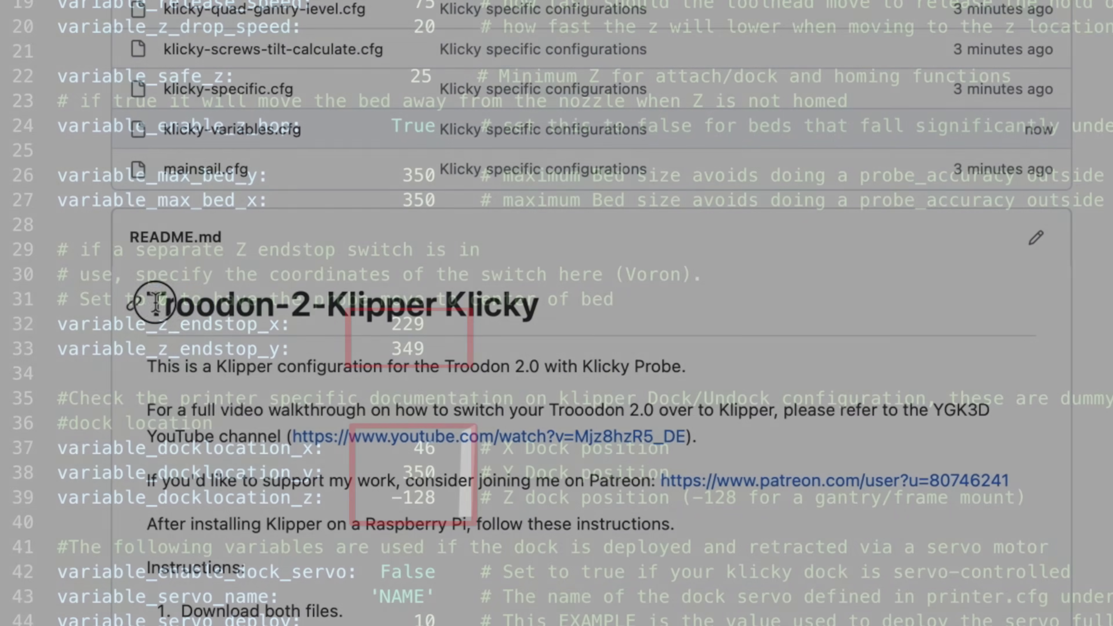
- Highlight the Troodon-2-Klipper Klicky heading
drag(149, 302, 484, 301)
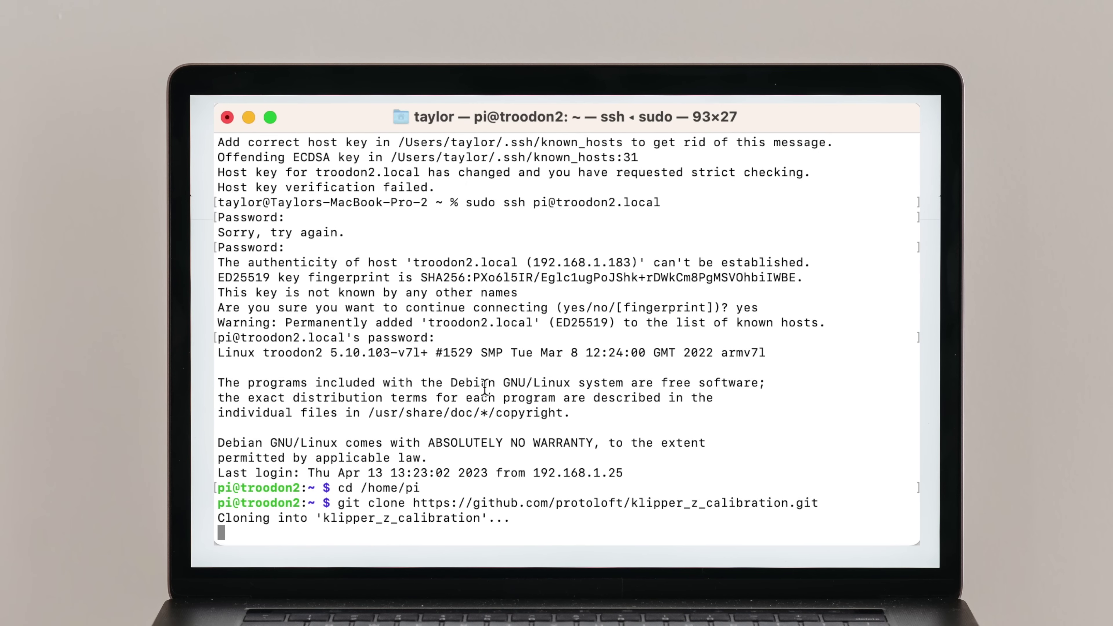
- Run ./klipper_z_calibration/install.sh to link the extension into Klipper
text(./klipper_z_calibration/install.sh)
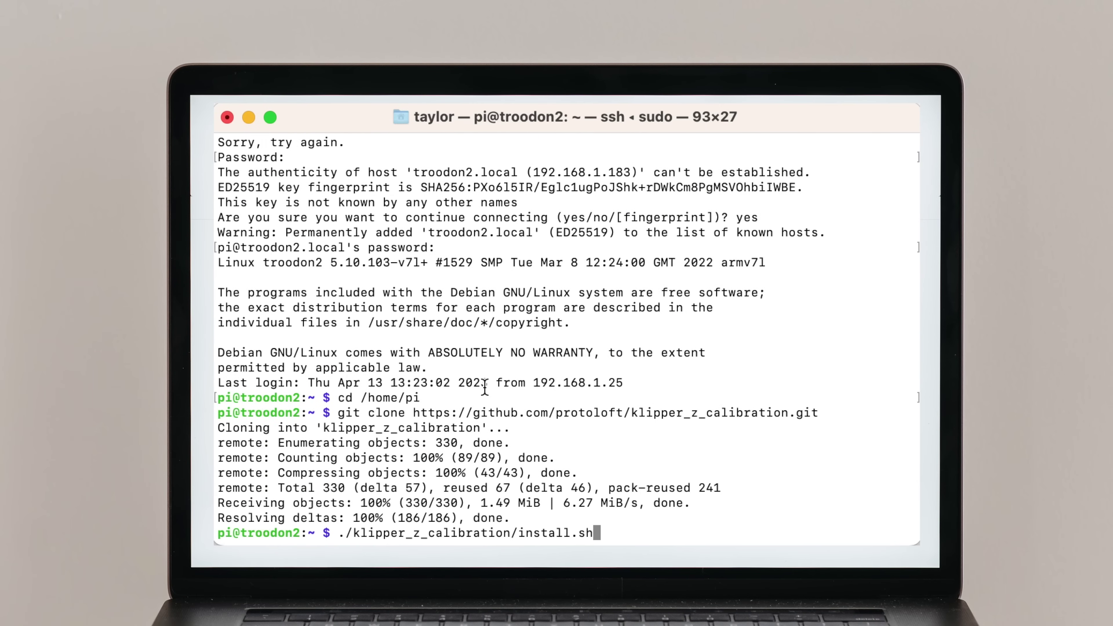
key(Return)
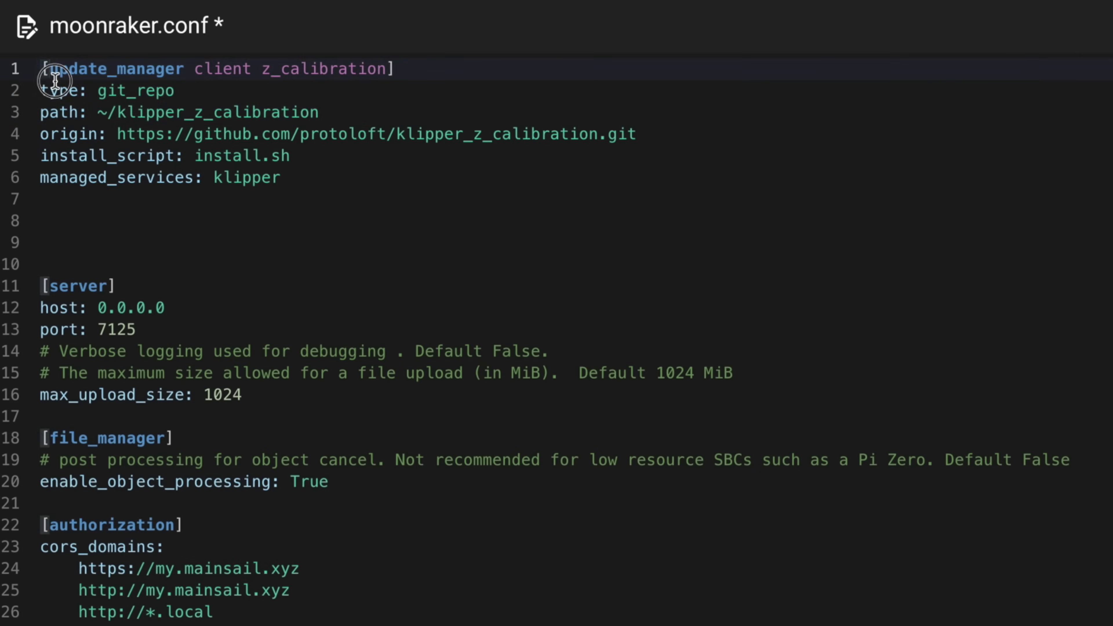
- Add the [update_manager client z_calibration] block to moonraker.conf and run UPDATE for z_calibration
drag(43, 70, 303, 177)
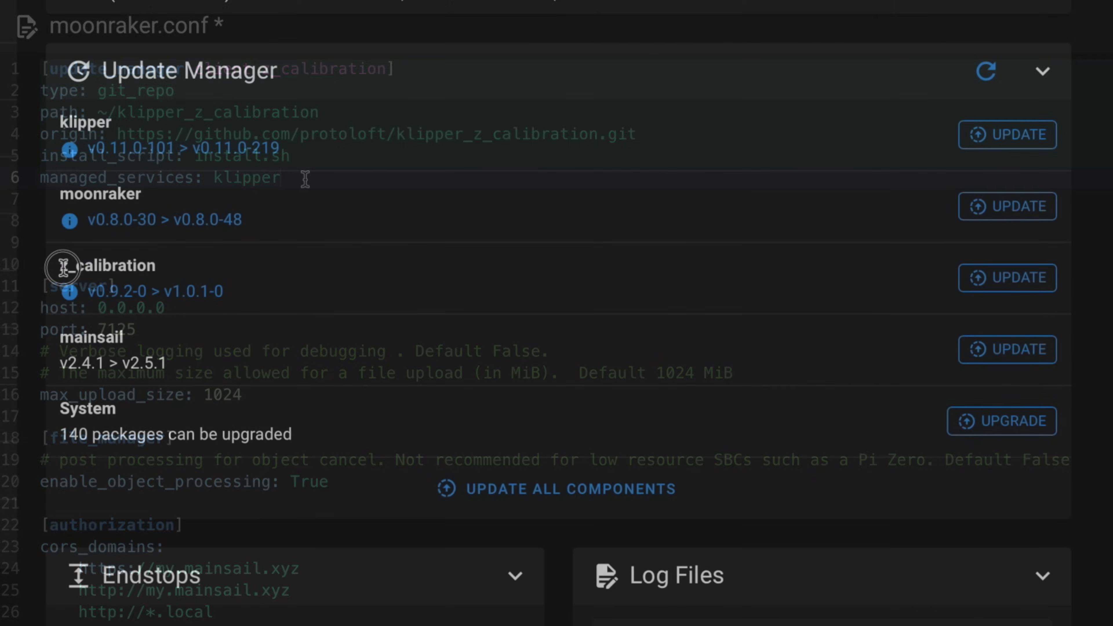
drag(62, 265, 120, 265)
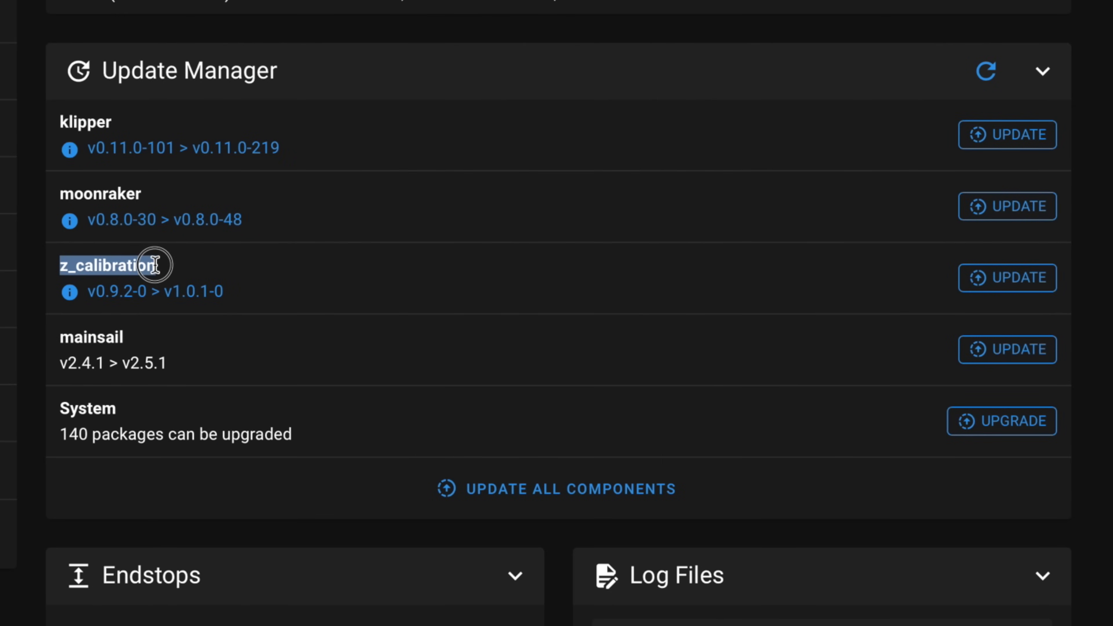
click(999, 290)
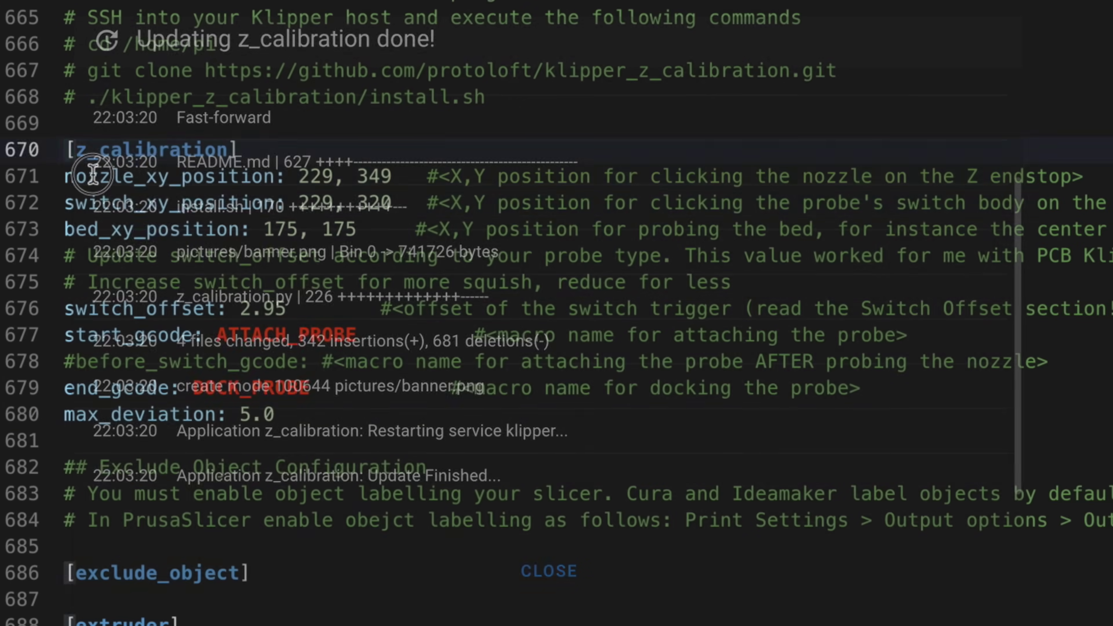
drag(93, 175, 341, 407)
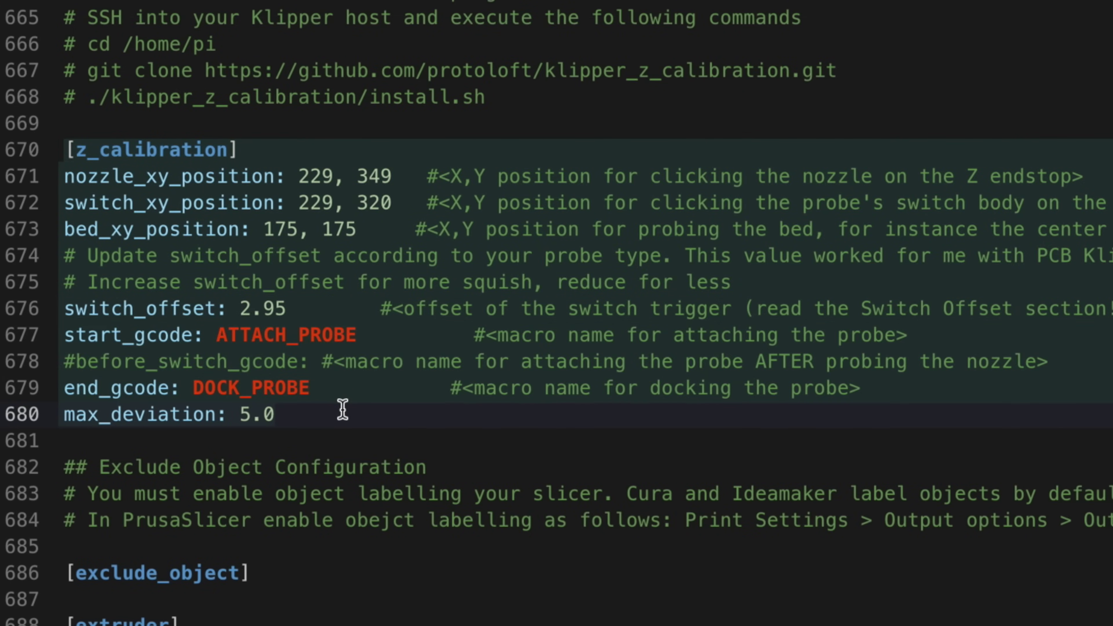
- Add a [z_calibration] block with switch_offset 2.95 and put CALIBRATE_Z after G1 Z20 in PRINT_START
click(356, 418)
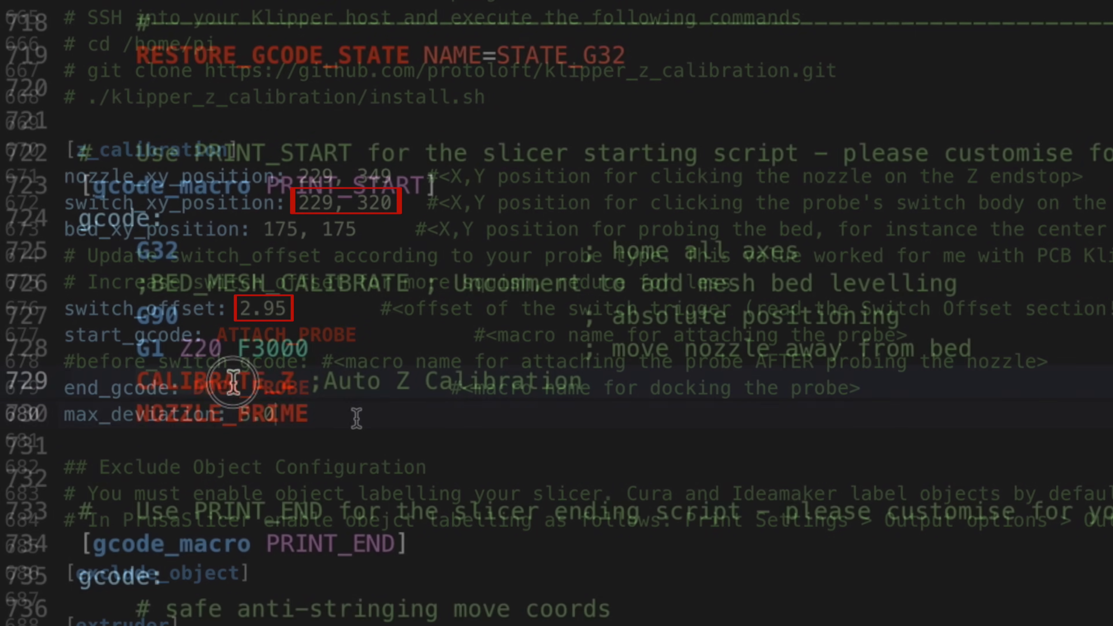
click(583, 379)
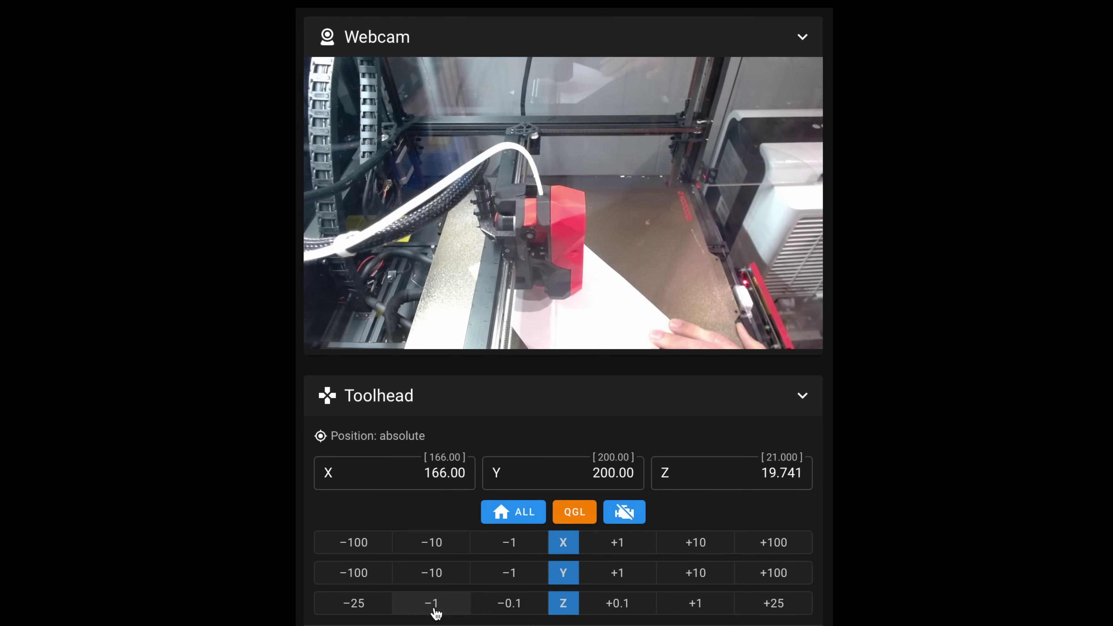
- Jog Z down 1 mm at a time from 19.741 toward the paper, watching the webcam
click(435, 609)
click(435, 610)
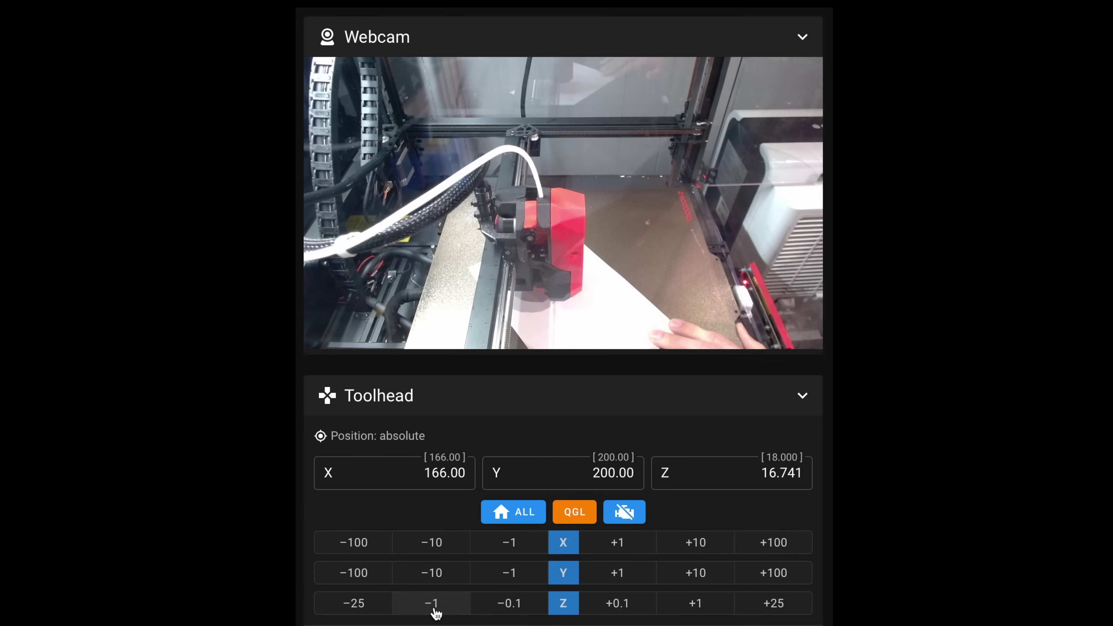